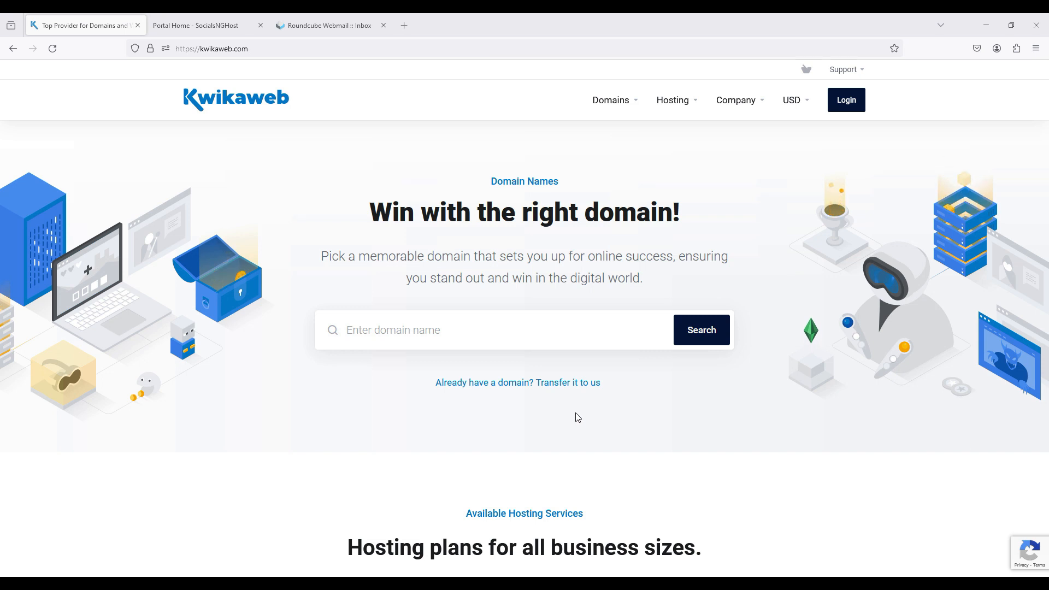
# Load kwikaweb.com and go to its page for transferring an existing domain
pyautogui.click(484, 48)
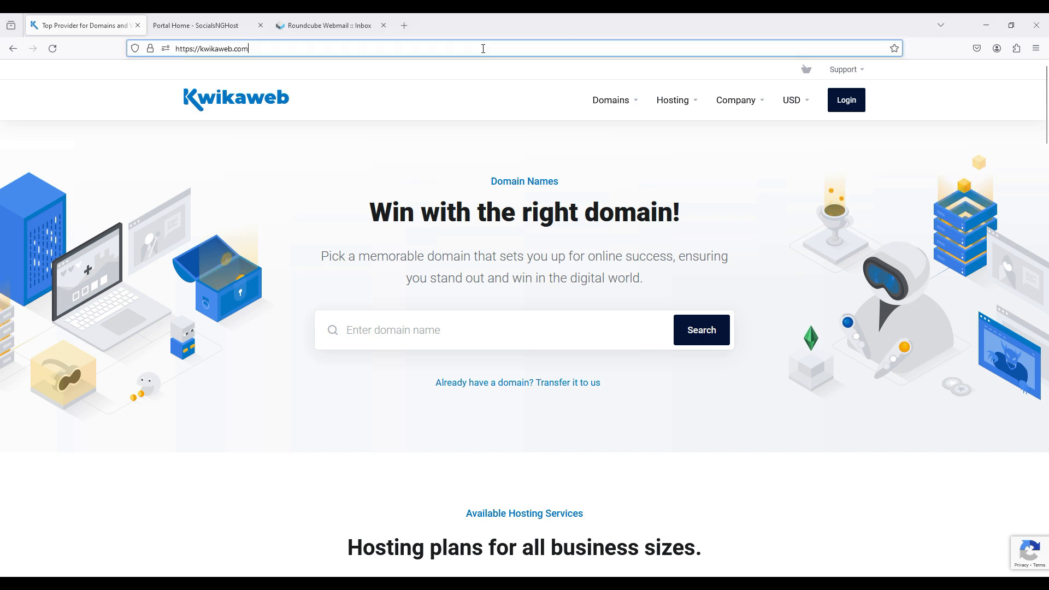
pyautogui.press('Return')
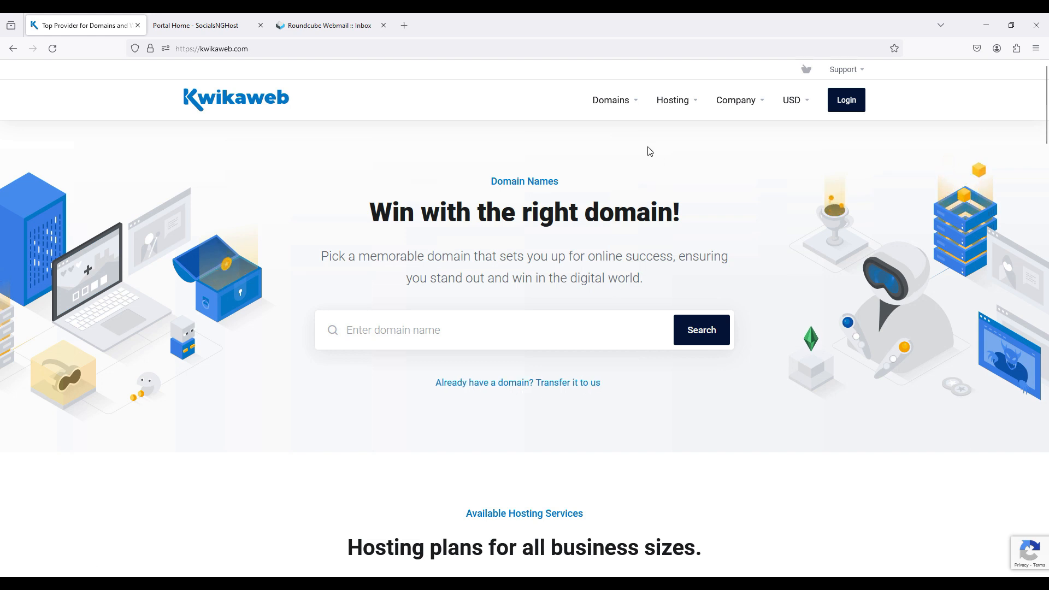
pyautogui.click(634, 107)
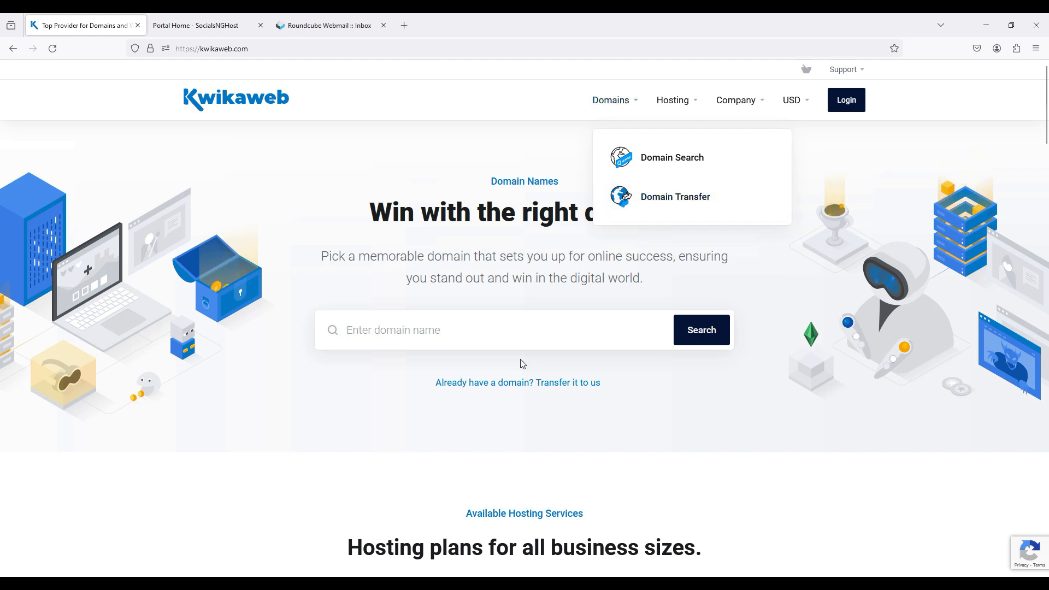
pyautogui.click(490, 382)
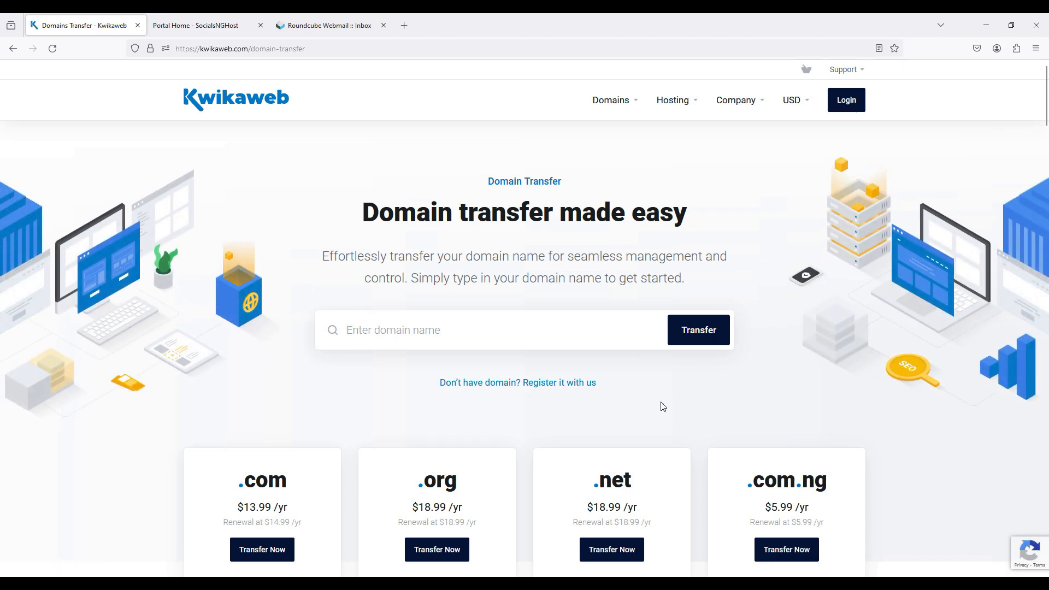
# Start a transfer of the domain kwikatech.com and go to the authorization code entry
pyautogui.click(544, 325)
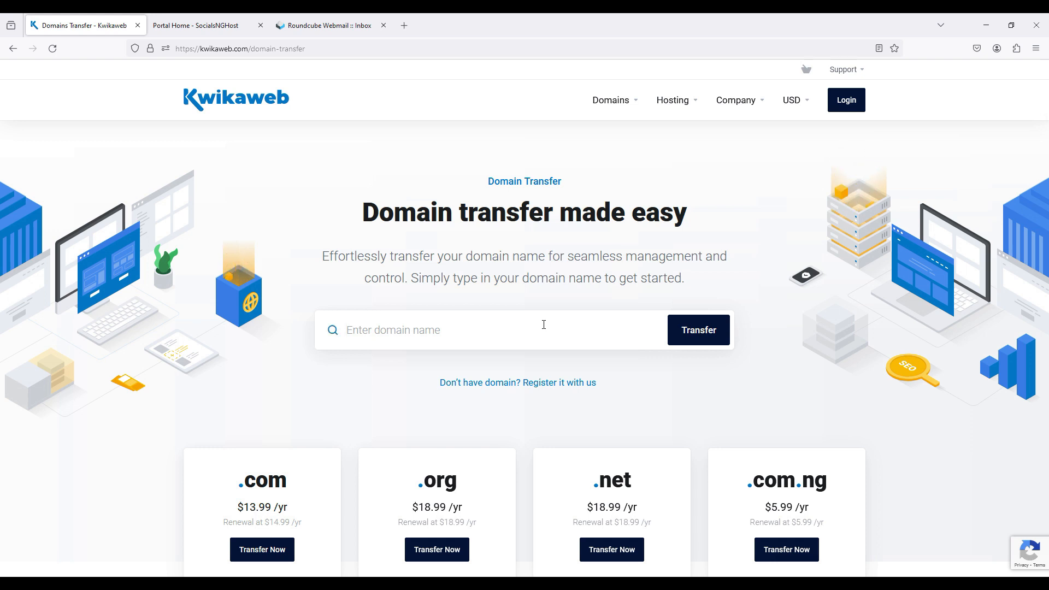
pyautogui.write('kwik')
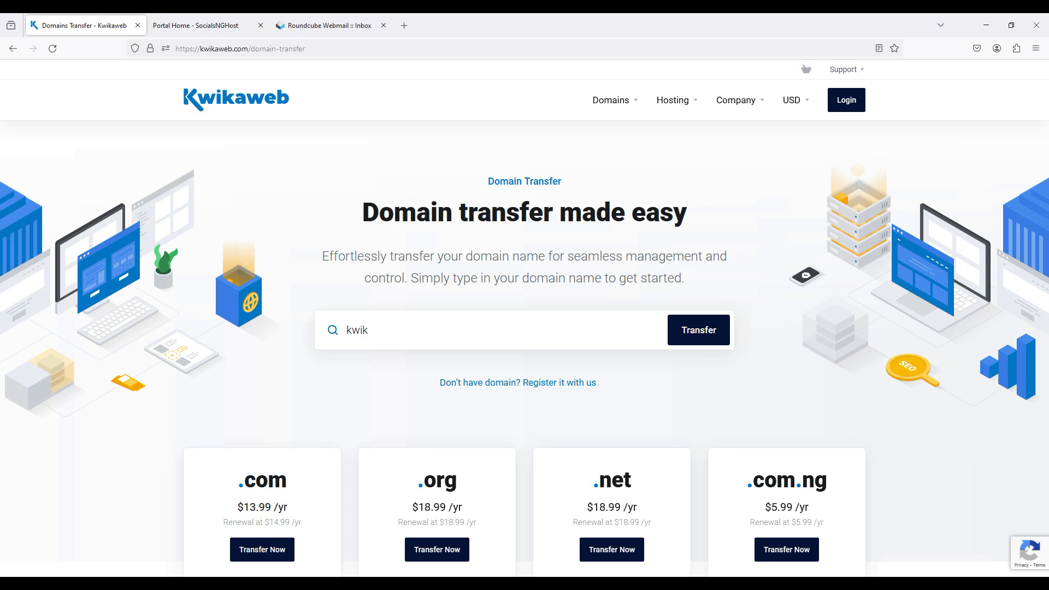
pyautogui.write('atech.com')
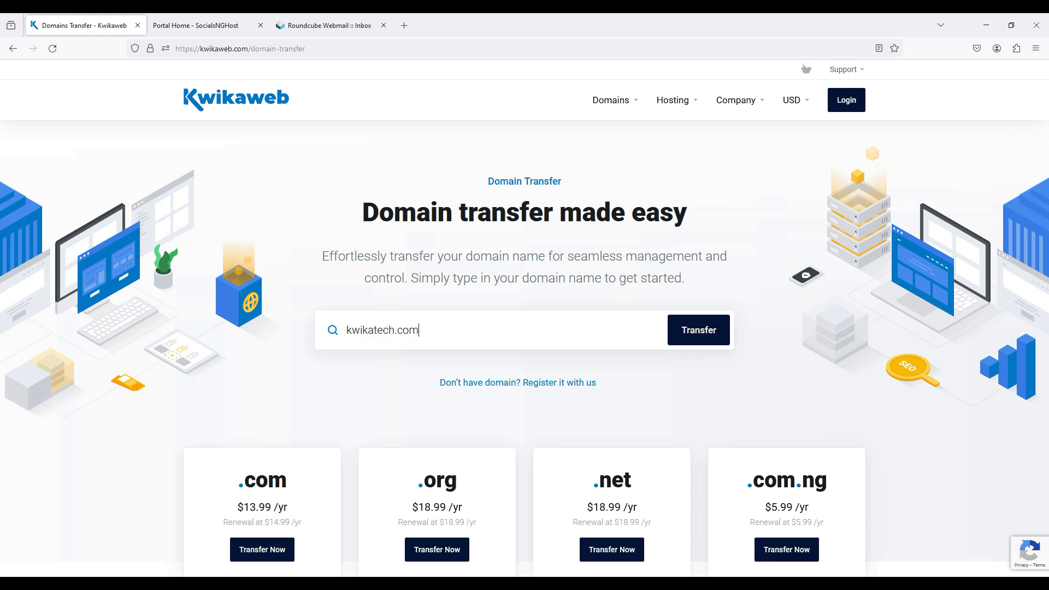
pyautogui.click(701, 339)
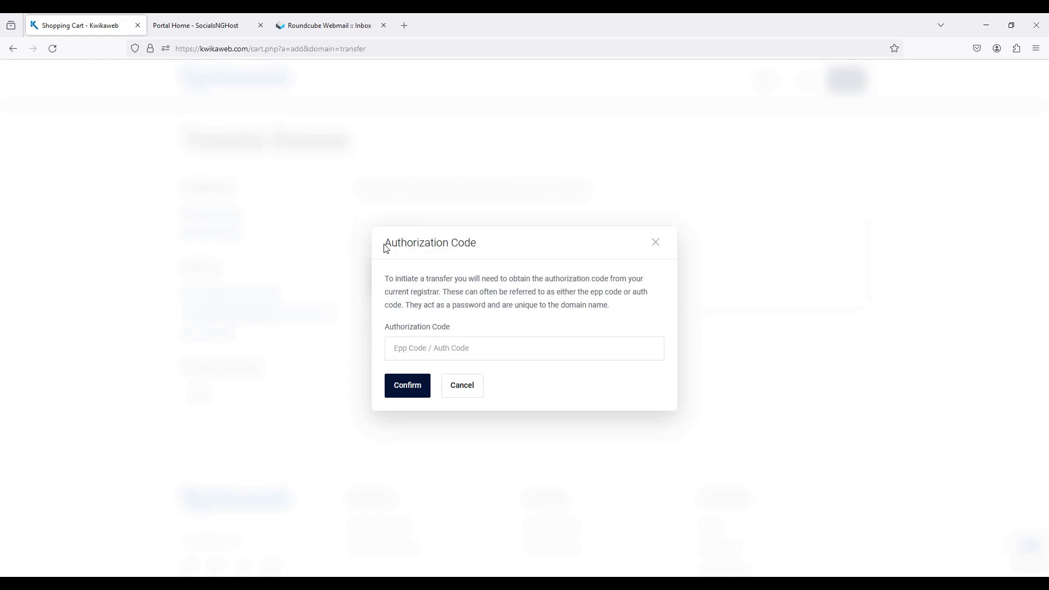
pyautogui.click(399, 346)
# Switch to the SocialsNGHost site and log in with the account's email address and password
pyautogui.click(209, 30)
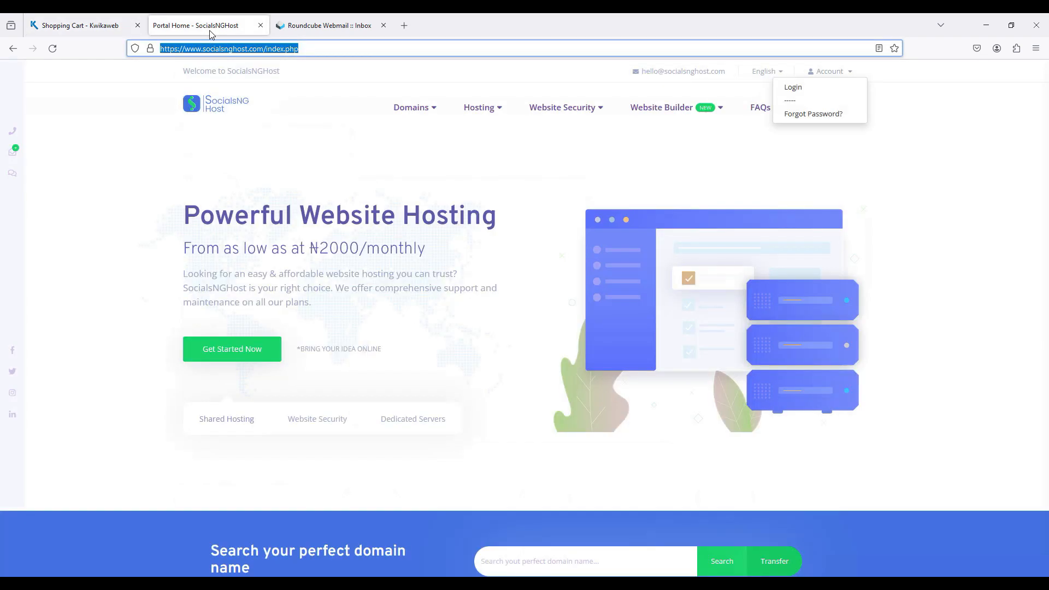
pyautogui.click(463, 200)
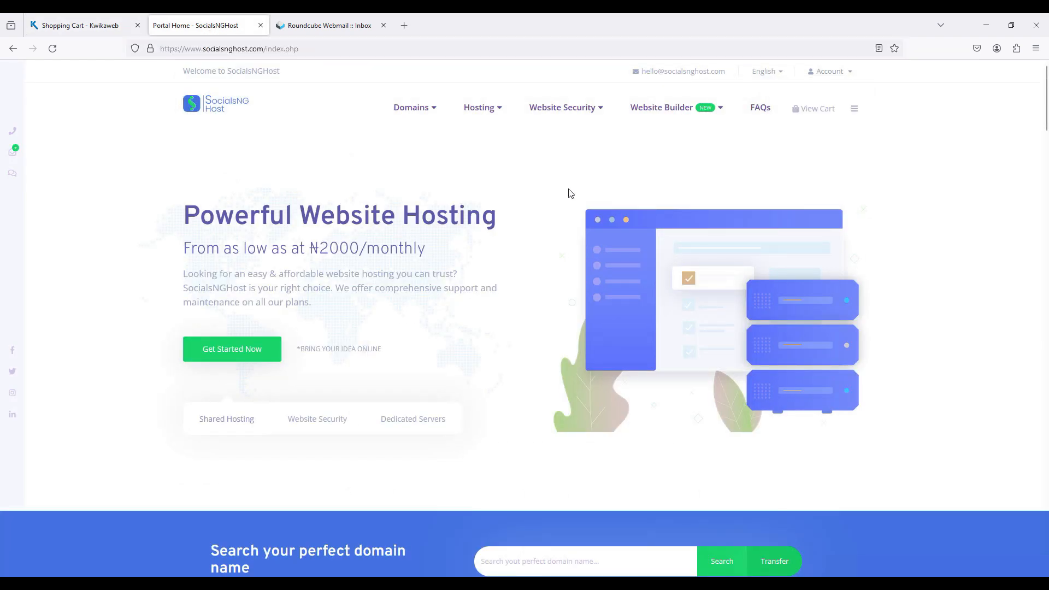
pyautogui.click(837, 73)
pyautogui.click(796, 91)
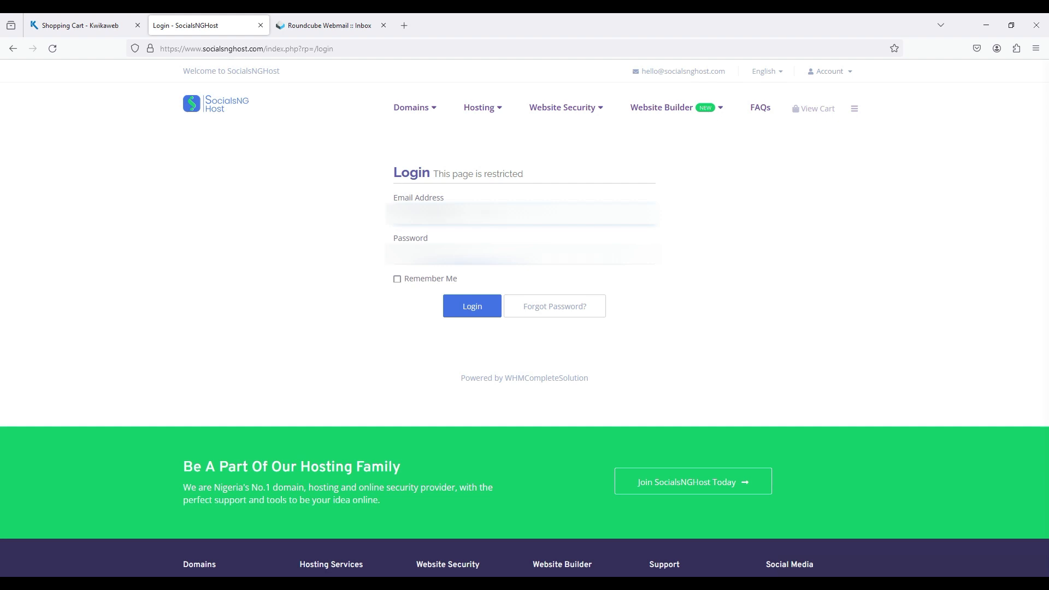
pyautogui.press('Tab')
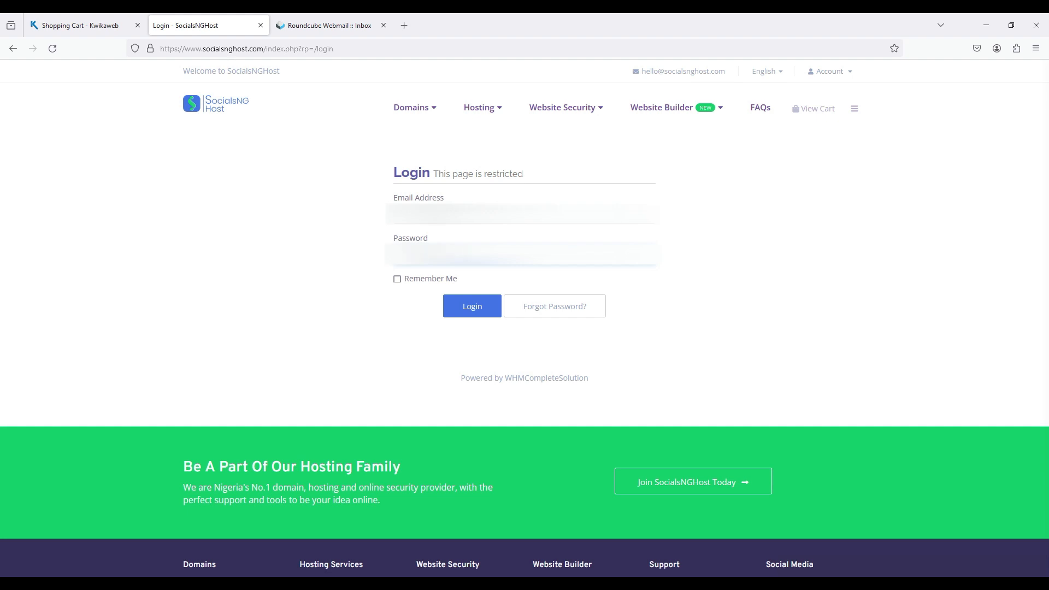
pyautogui.click(477, 304)
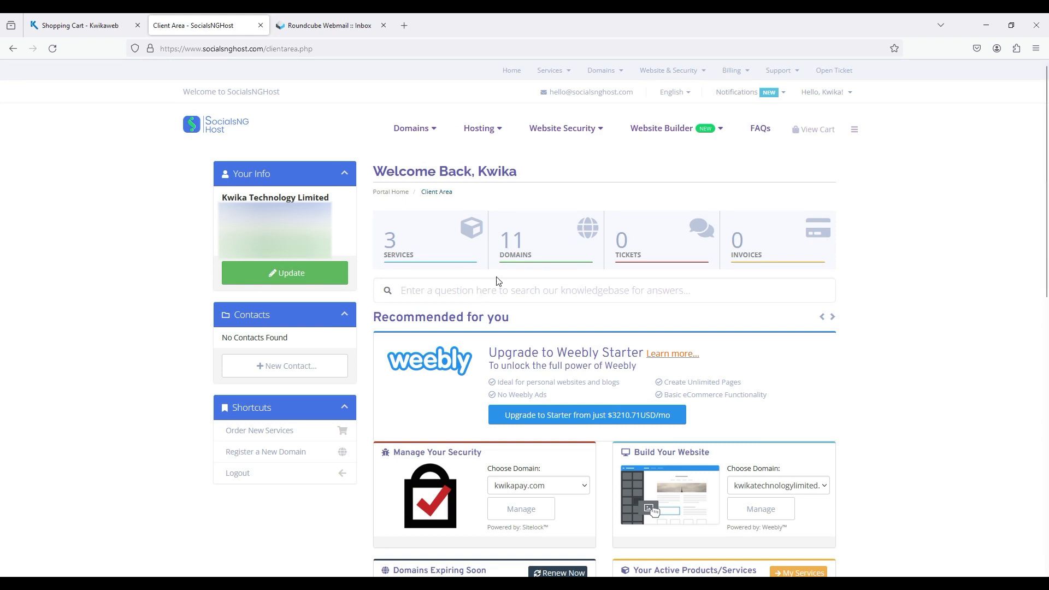
# Open the management page of kwikatech.com from the account's domains and disable its registrar lock
pyautogui.click(523, 252)
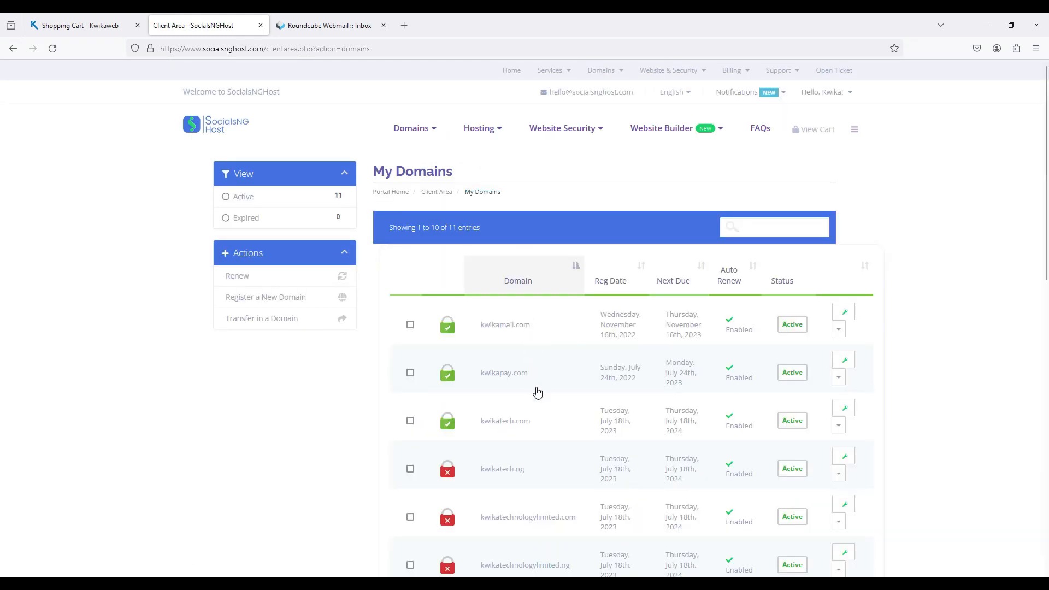
pyautogui.click(540, 425)
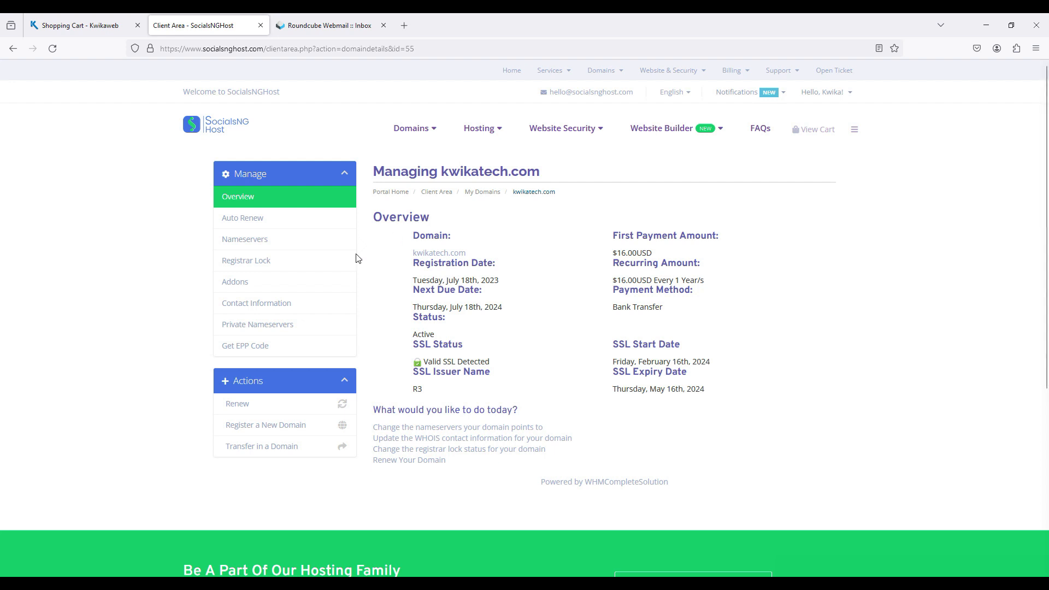
pyautogui.click(323, 262)
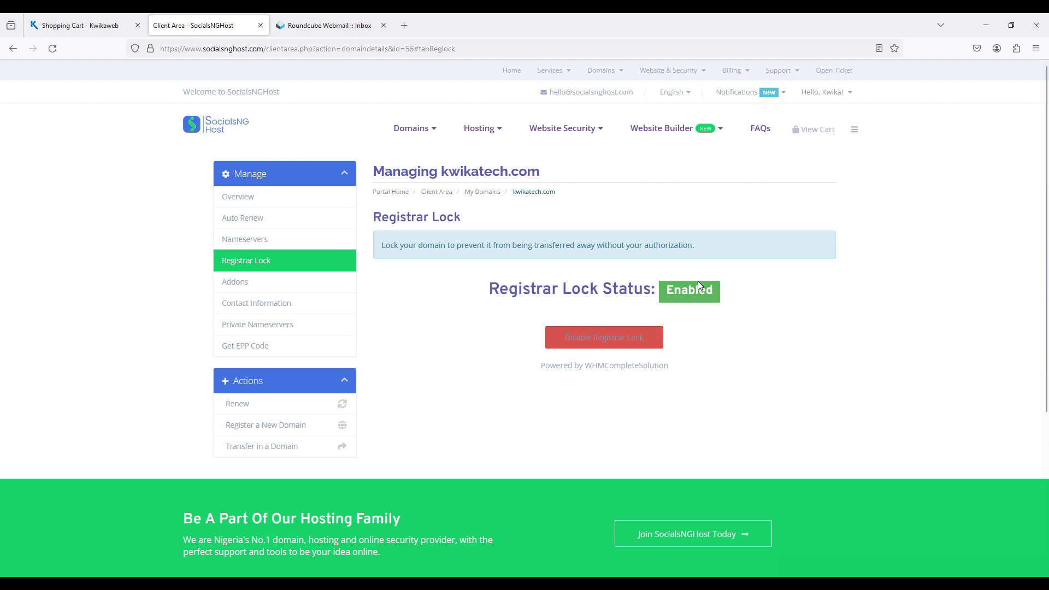
pyautogui.click(622, 343)
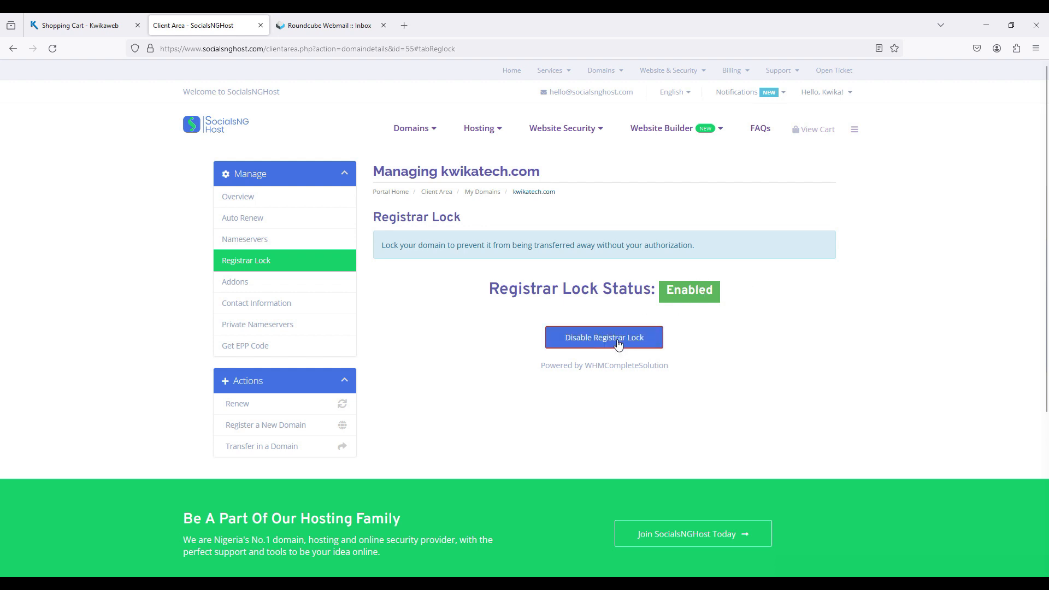
pyautogui.click(618, 342)
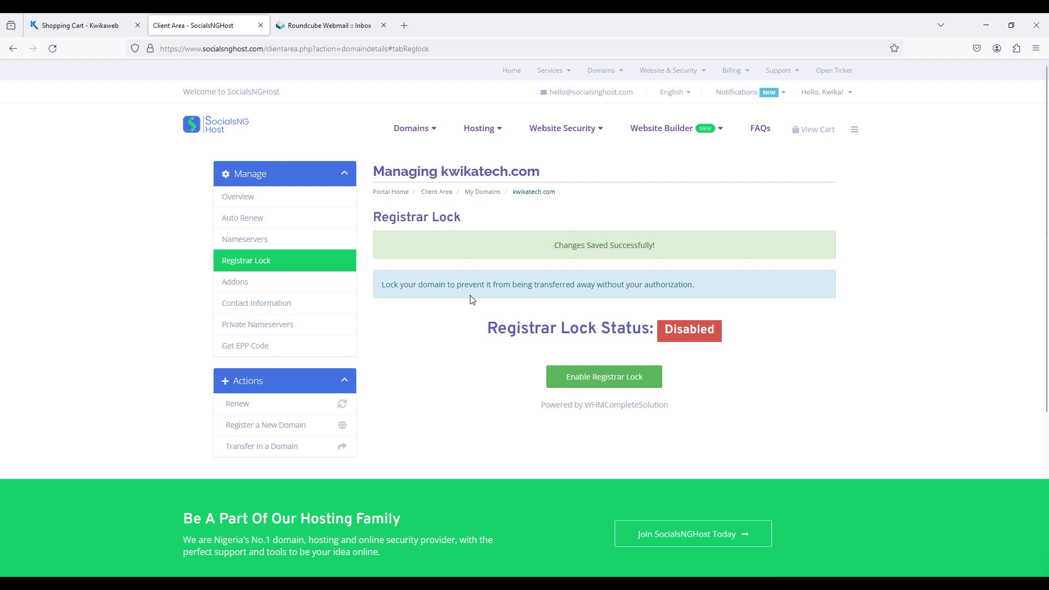
# Get the EPP code for kwikatech.com, enter it as the authorization code on Kwikaweb, and confirm the transfer
pyautogui.click(318, 351)
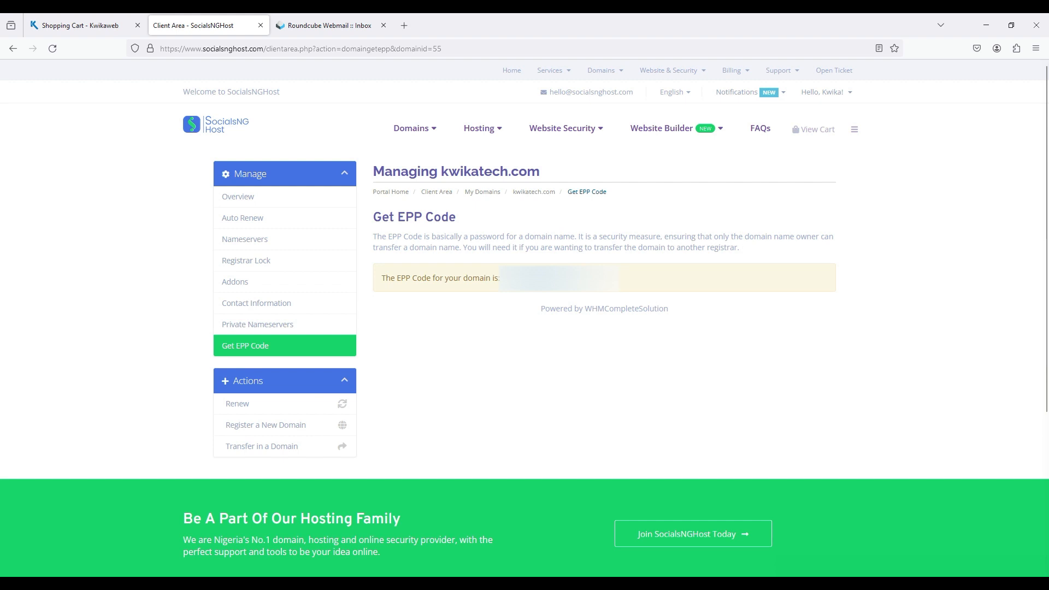
pyautogui.click(114, 18)
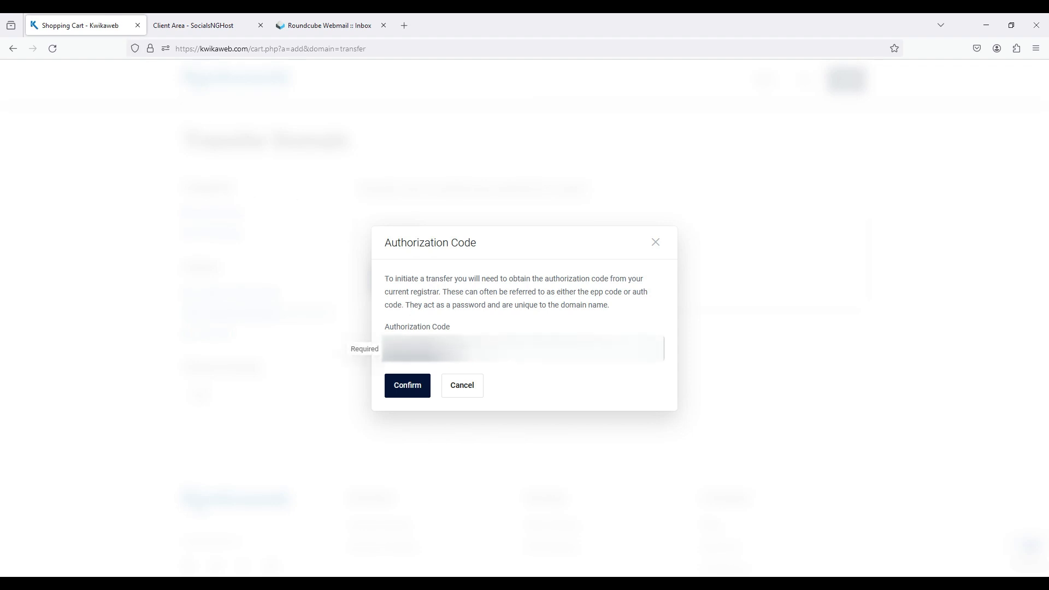
pyautogui.click(403, 389)
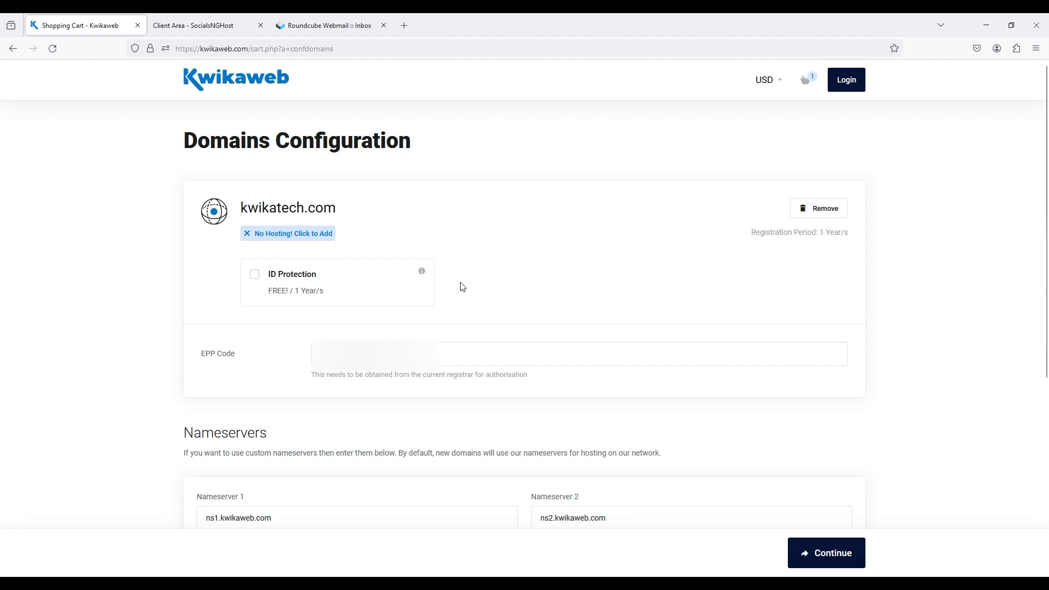
# Add the free ID Protection to kwikatech.com and continue to checkout with the default Kwikaweb nameservers
pyautogui.click(359, 275)
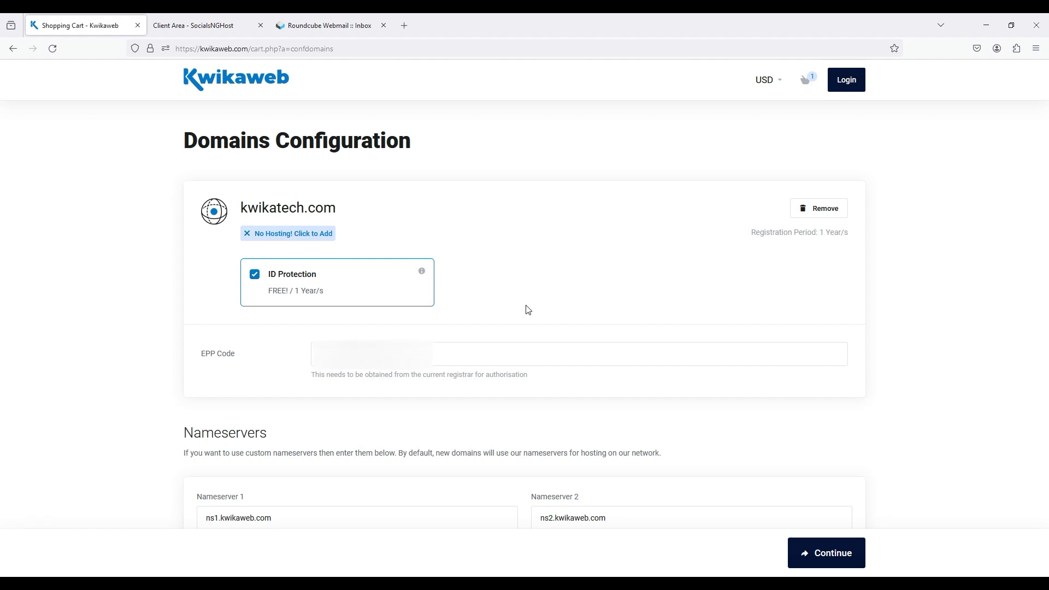
pyautogui.scroll(-2, 529, 310)
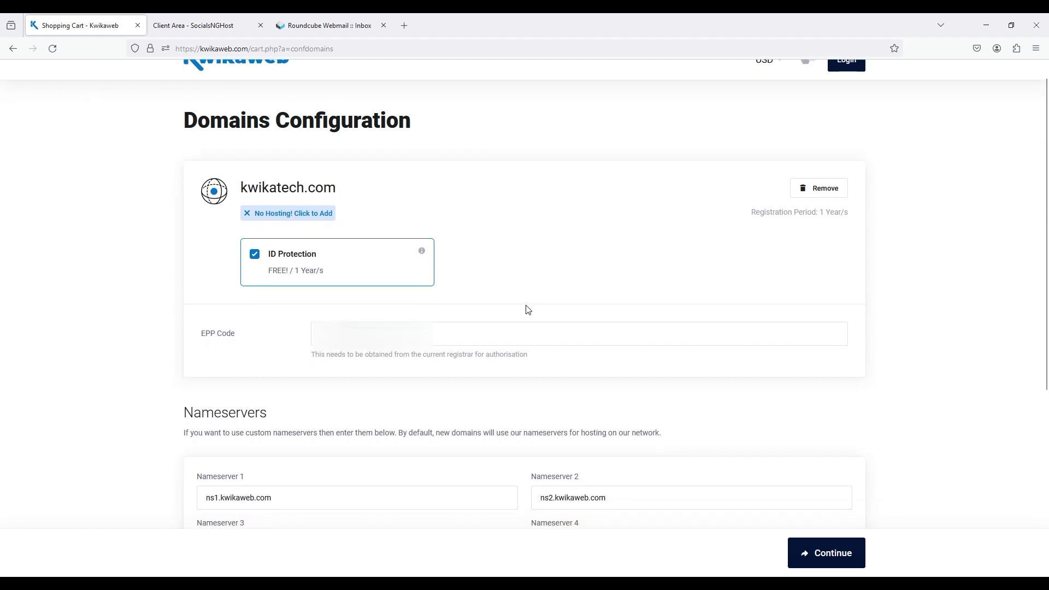
pyautogui.scroll(-2, 529, 310)
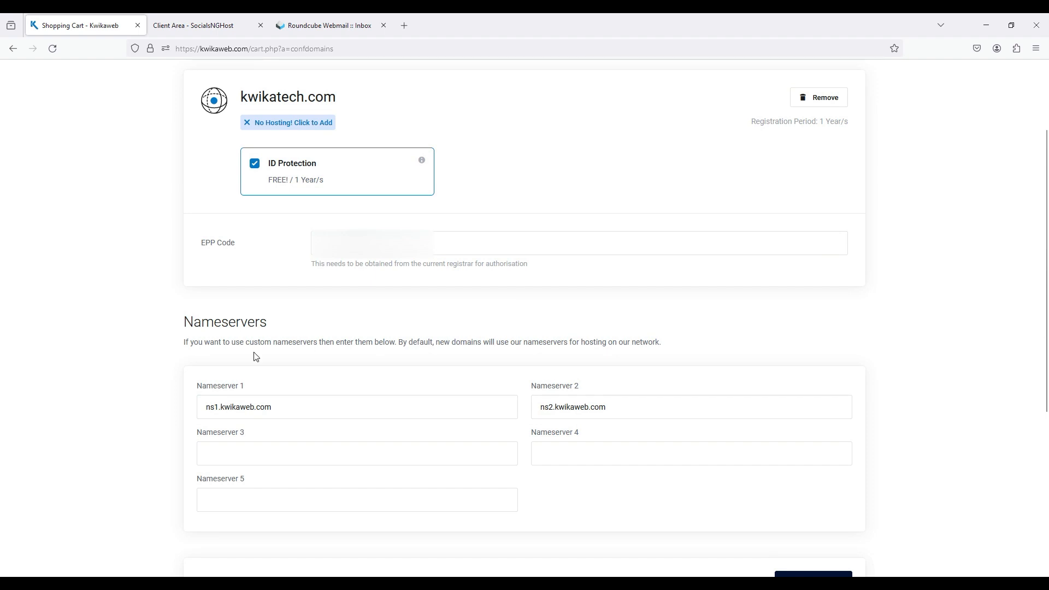
pyautogui.scroll(-1, 256, 356)
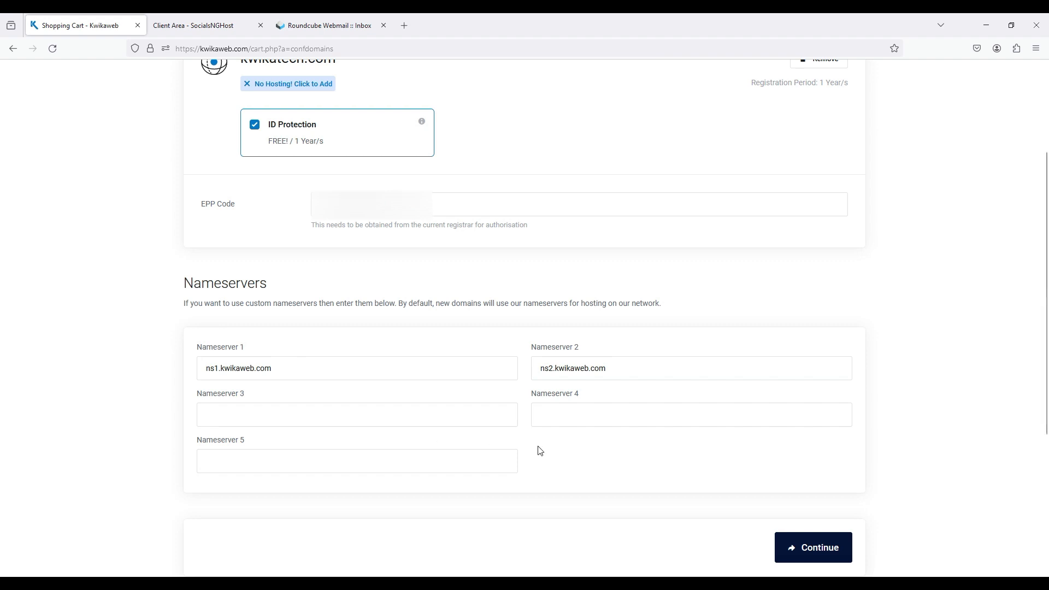
pyautogui.click(806, 541)
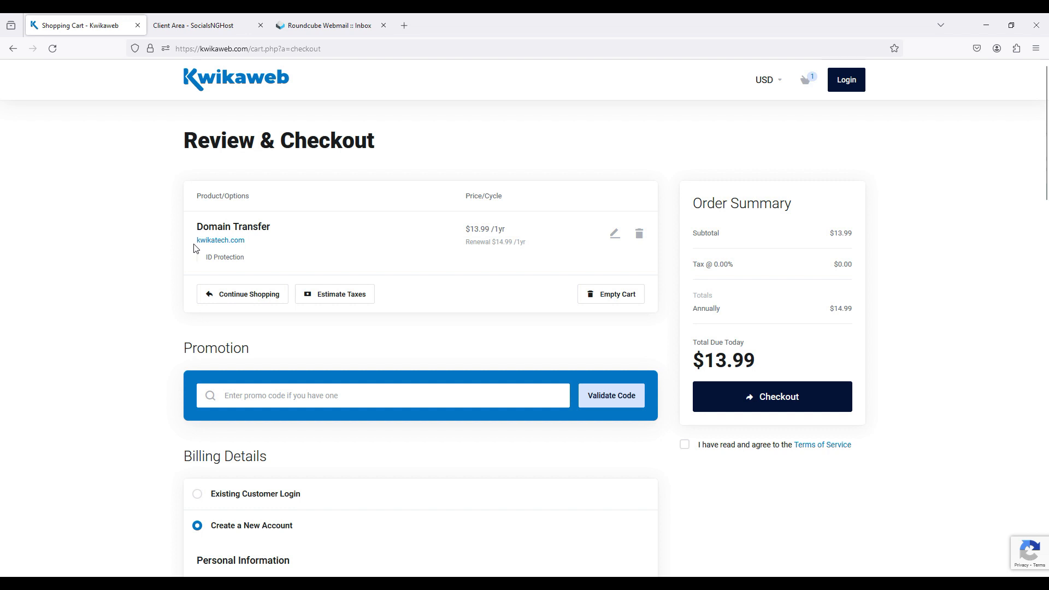
# Examine the checkout page's order, billing and payment sections, previewing the Add New Contact option for the domain registrant before restoring the default contact
pyautogui.scroll(-3, 349, 253)
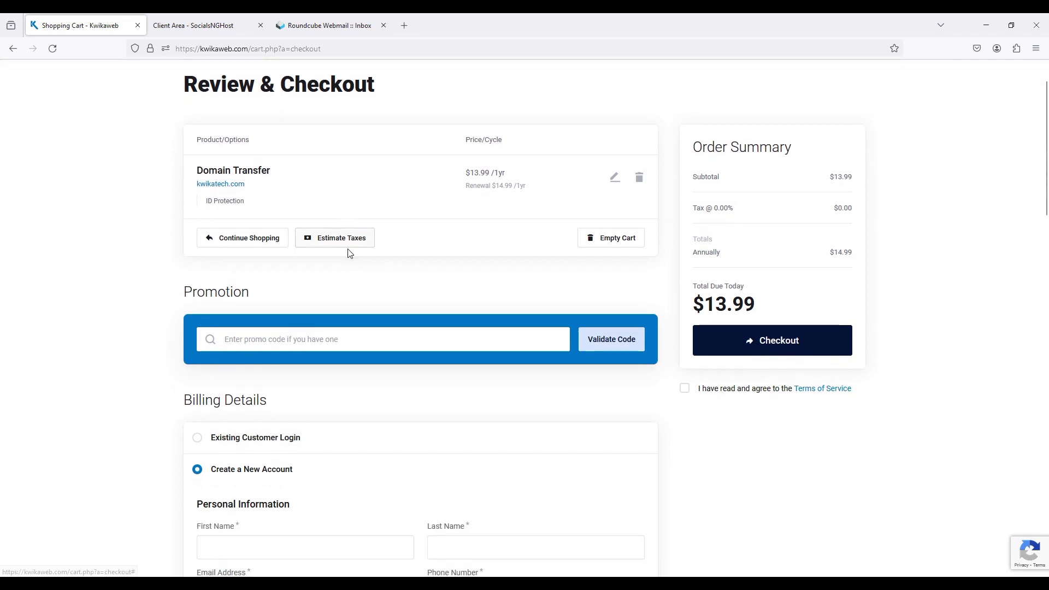
pyautogui.scroll(-6, 386, 213)
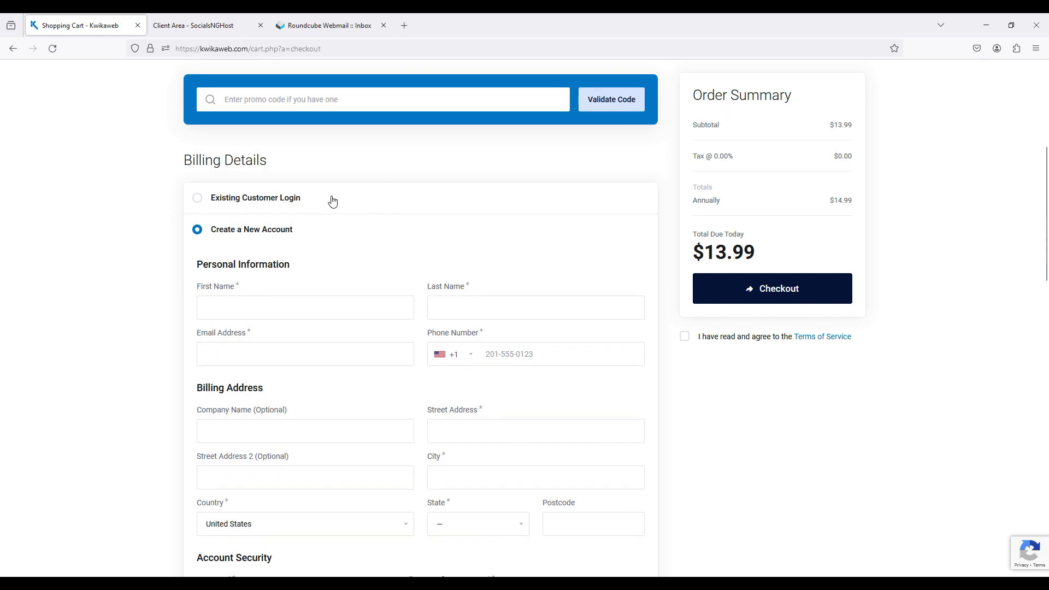
pyautogui.scroll(-5, 321, 273)
pyautogui.scroll(-3, 322, 274)
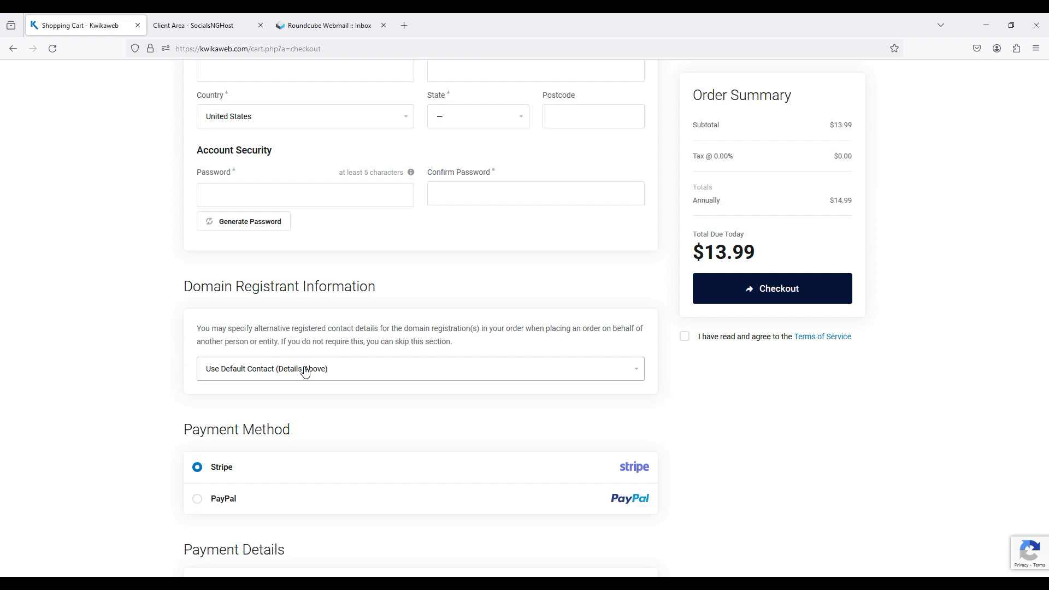
pyautogui.click(305, 370)
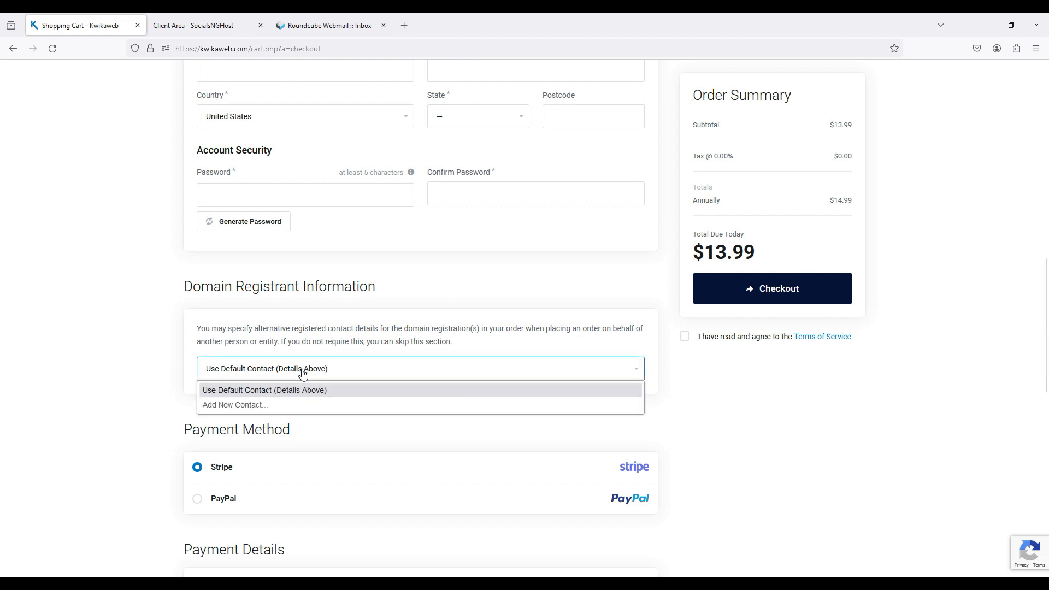
pyautogui.click(248, 405)
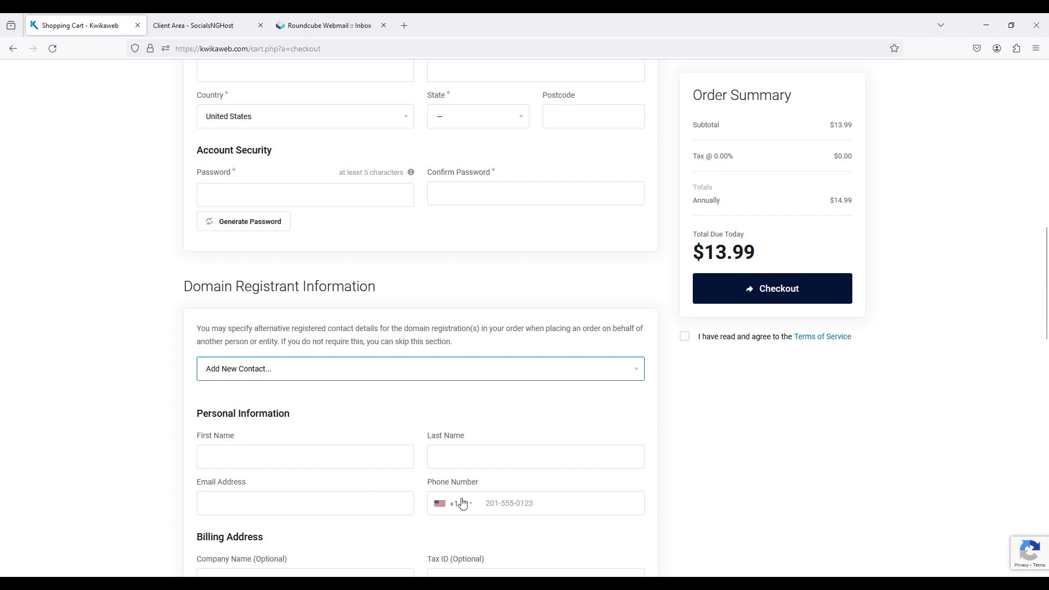
pyautogui.click(403, 377)
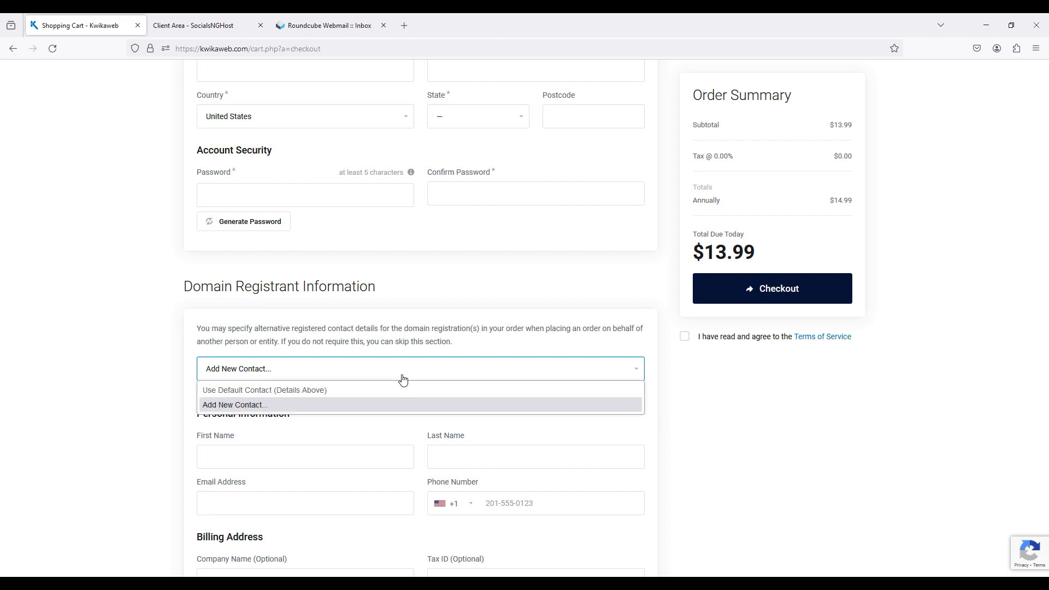
pyautogui.click(380, 394)
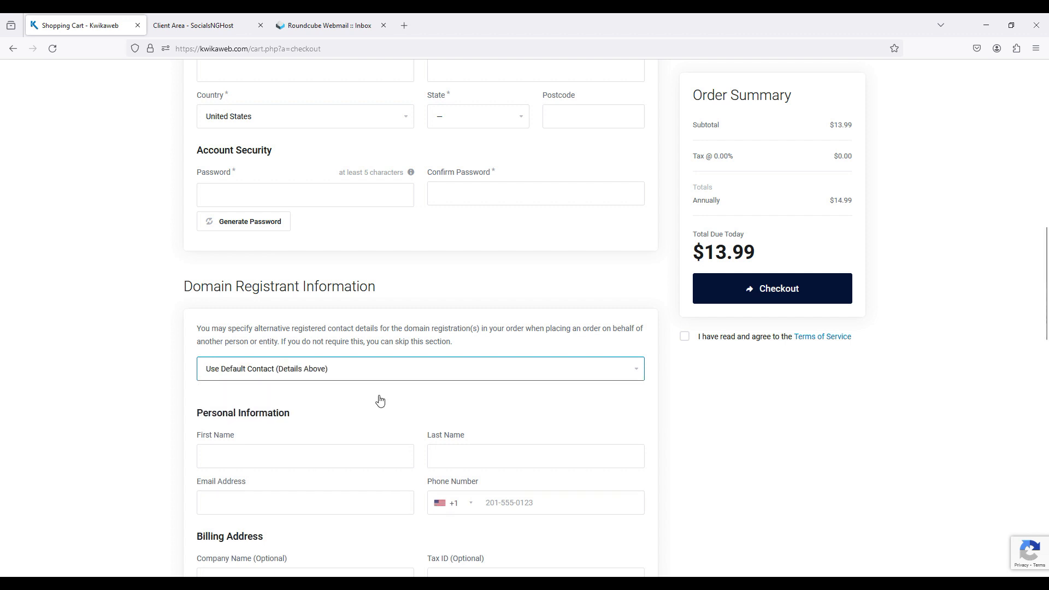
pyautogui.scroll(-2, 380, 401)
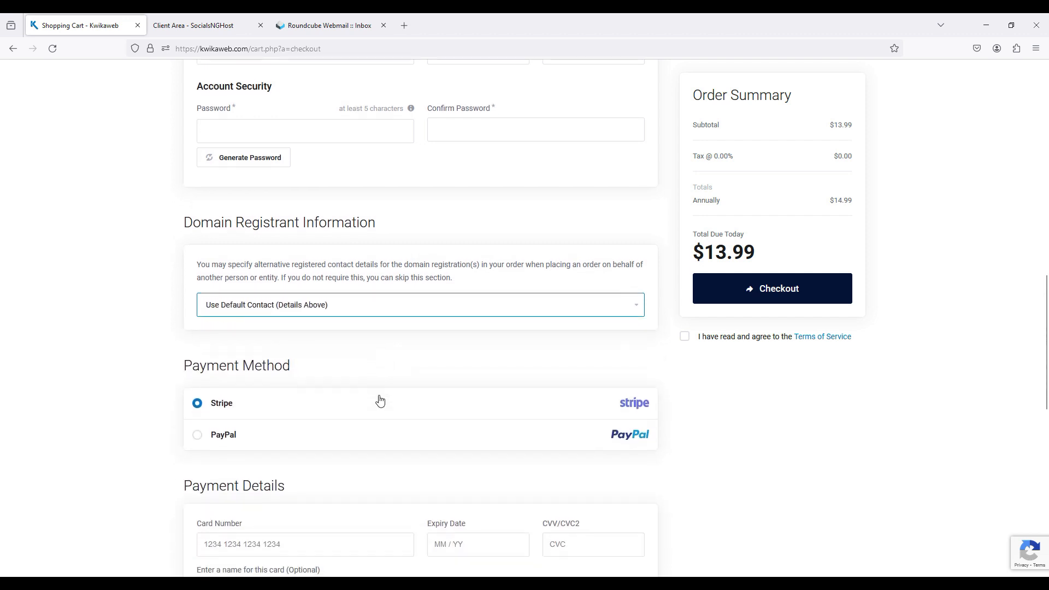
pyautogui.scroll(-3, 265, 366)
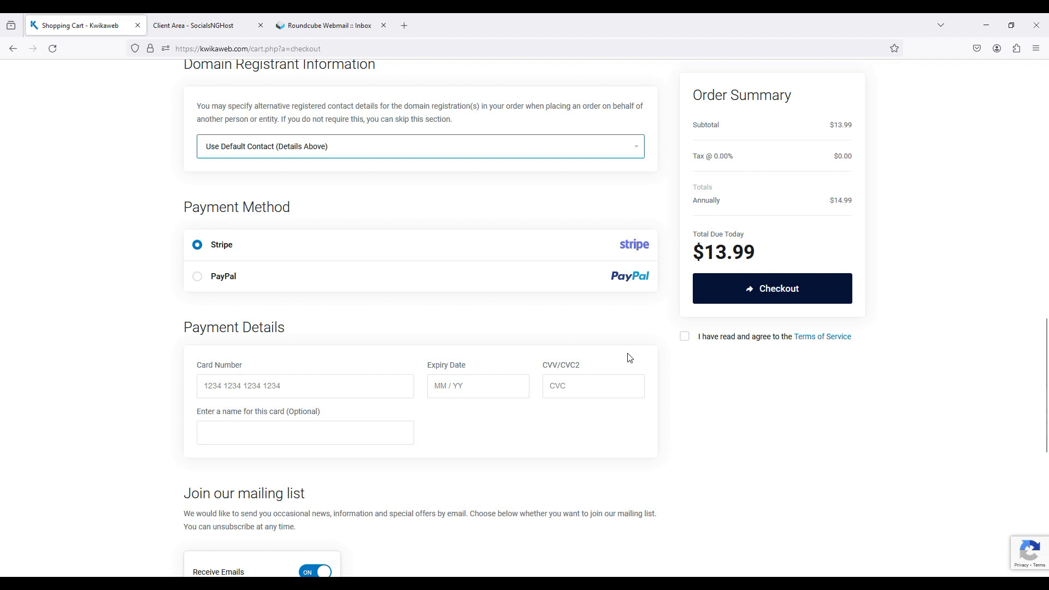
# Log in under the billing details as an existing customer with the account email and password
pyautogui.scroll(7, 629, 358)
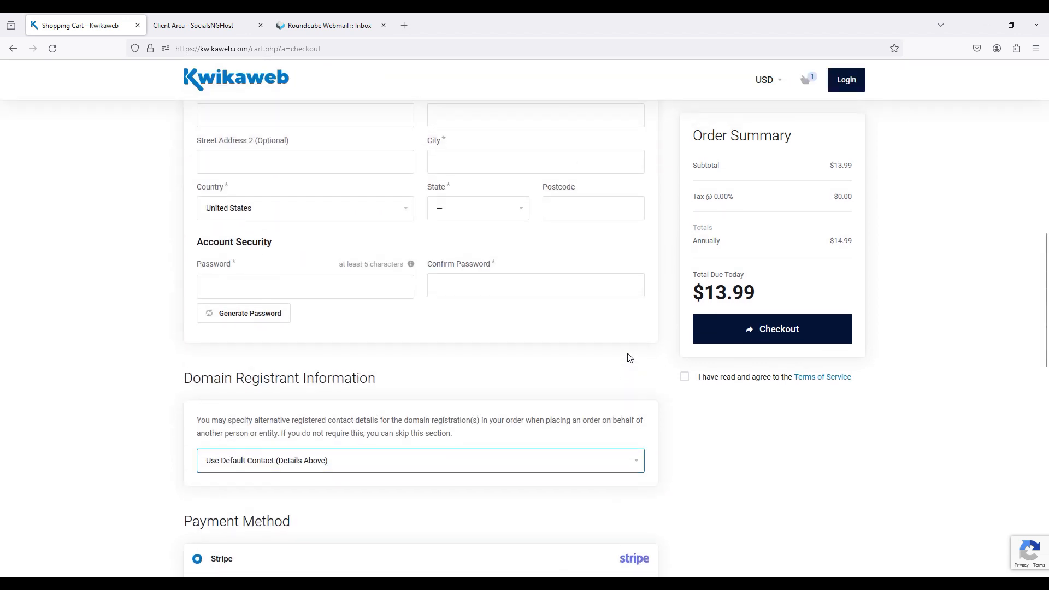
pyautogui.scroll(5, 630, 358)
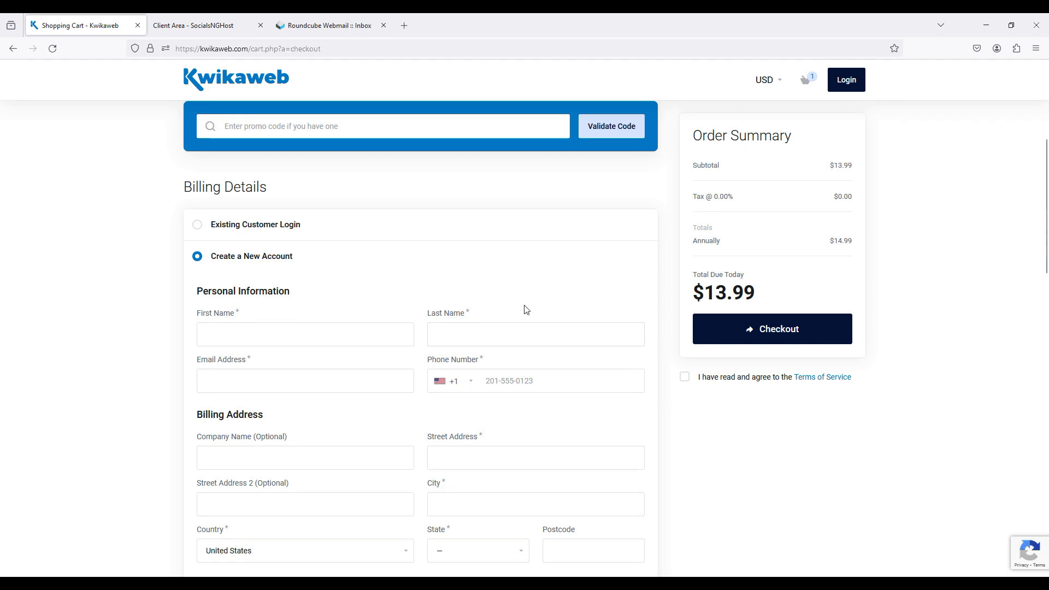
pyautogui.scroll(1, 526, 309)
pyautogui.scroll(3, 526, 310)
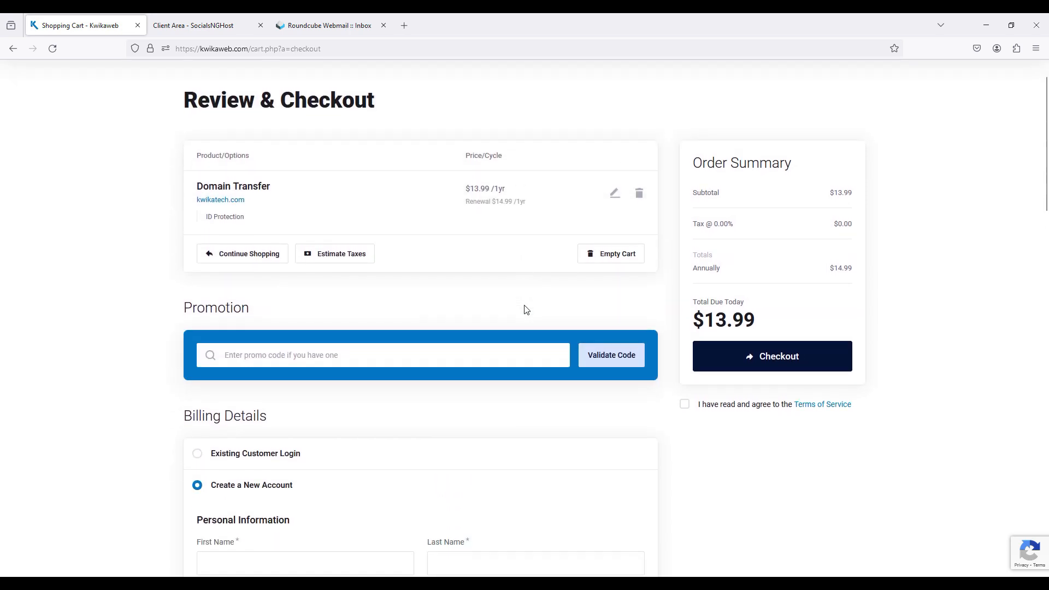
pyautogui.click(383, 460)
pyautogui.click(305, 511)
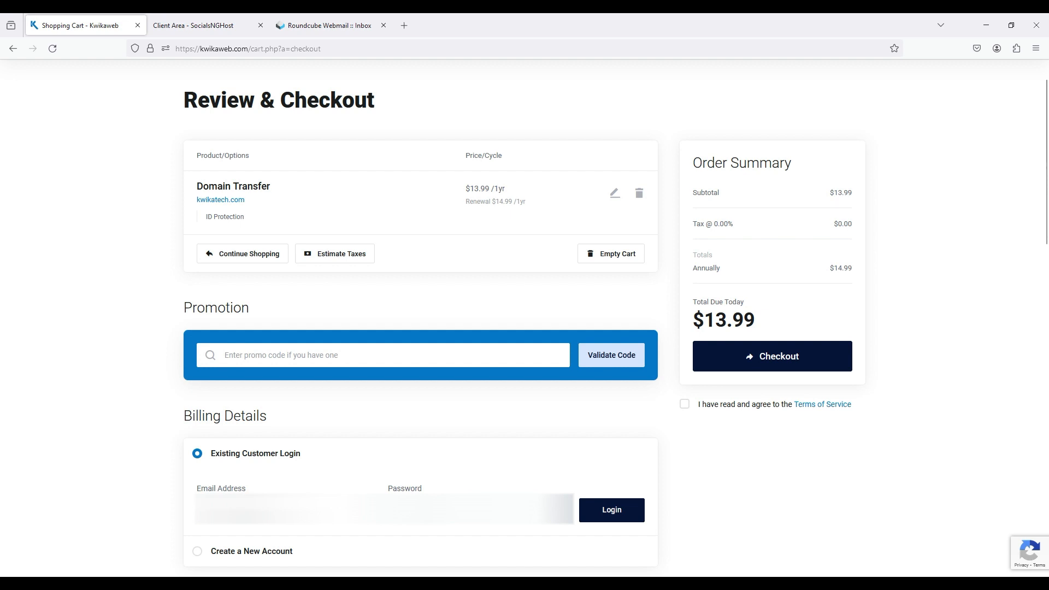
pyautogui.click(612, 517)
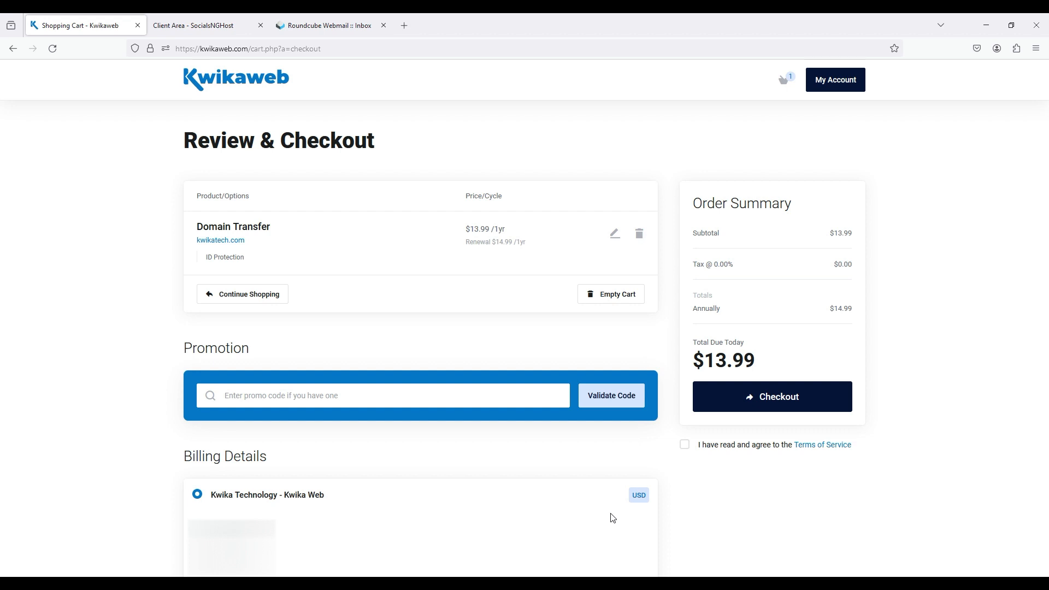
# Agree to the Terms of Service, place the domain transfer order and continue to the client area
pyautogui.click(684, 445)
pyautogui.click(748, 401)
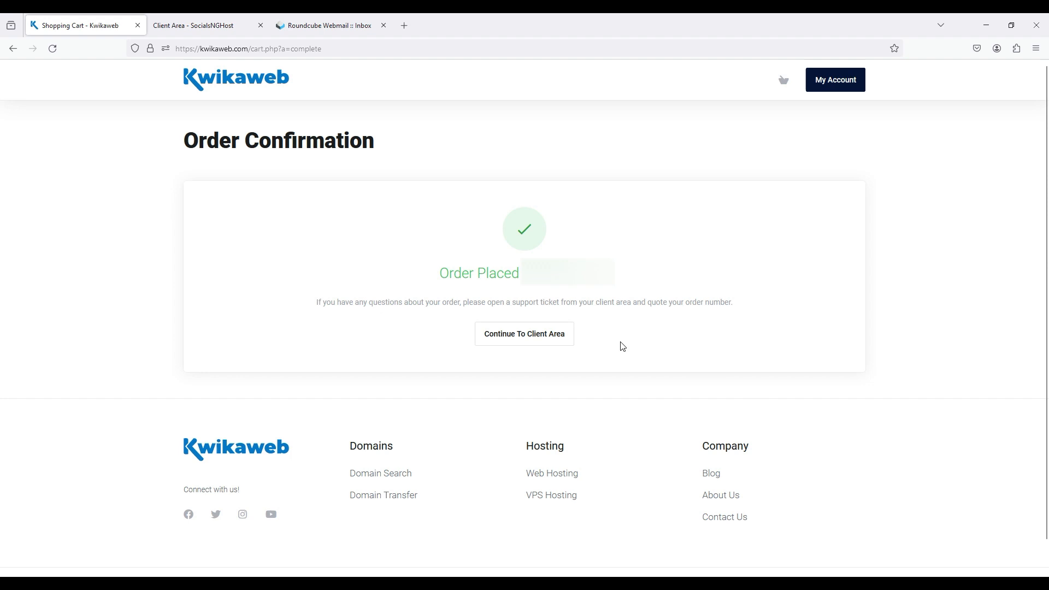
pyautogui.click(512, 346)
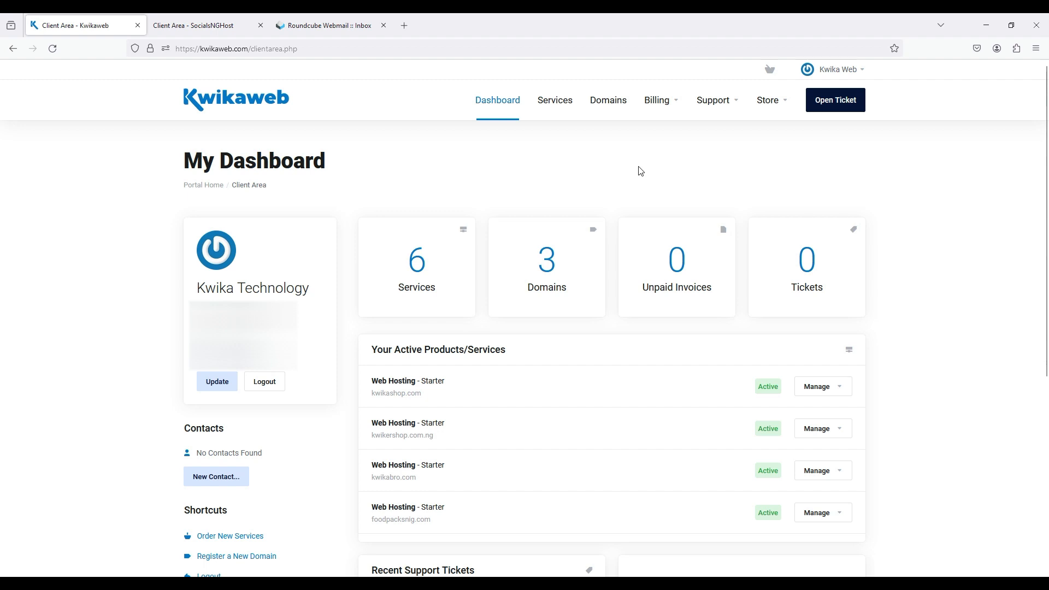
# Filter the account's domains by Pending Transfer and open the management page of kwikatech.com
pyautogui.click(549, 274)
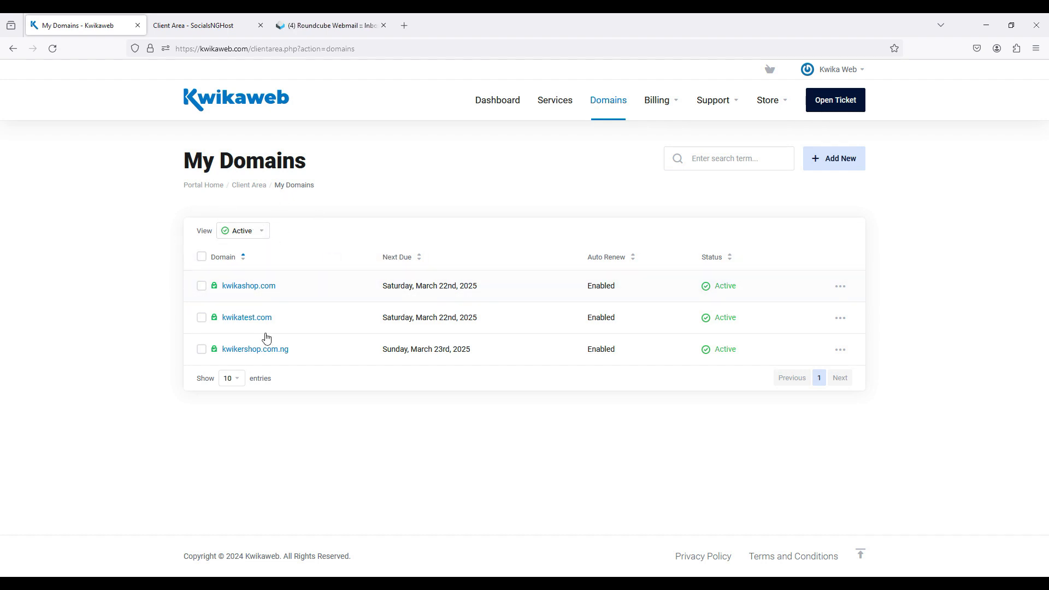
pyautogui.click(254, 235)
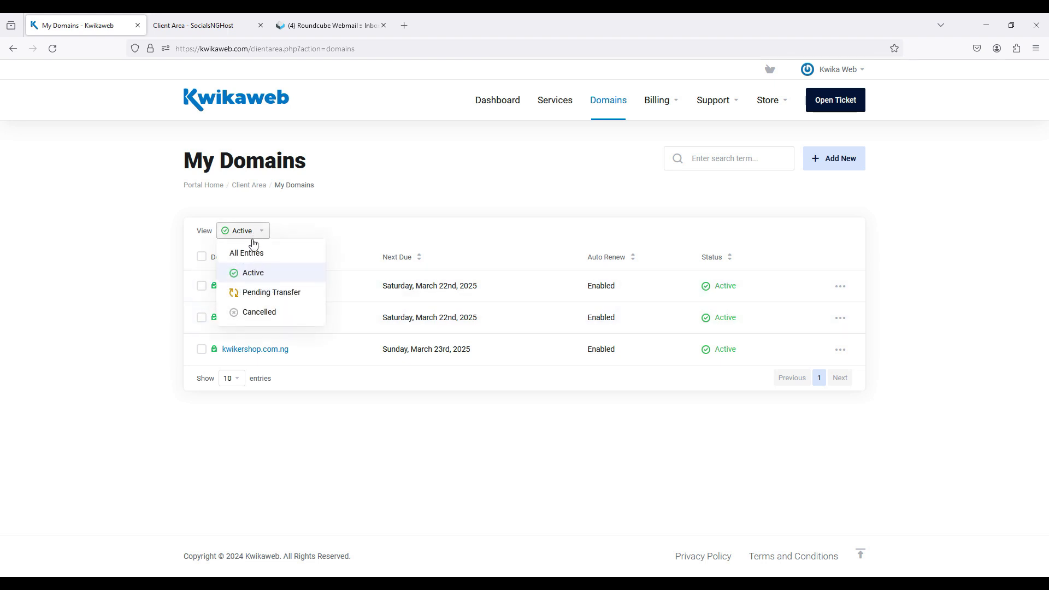
pyautogui.click(265, 293)
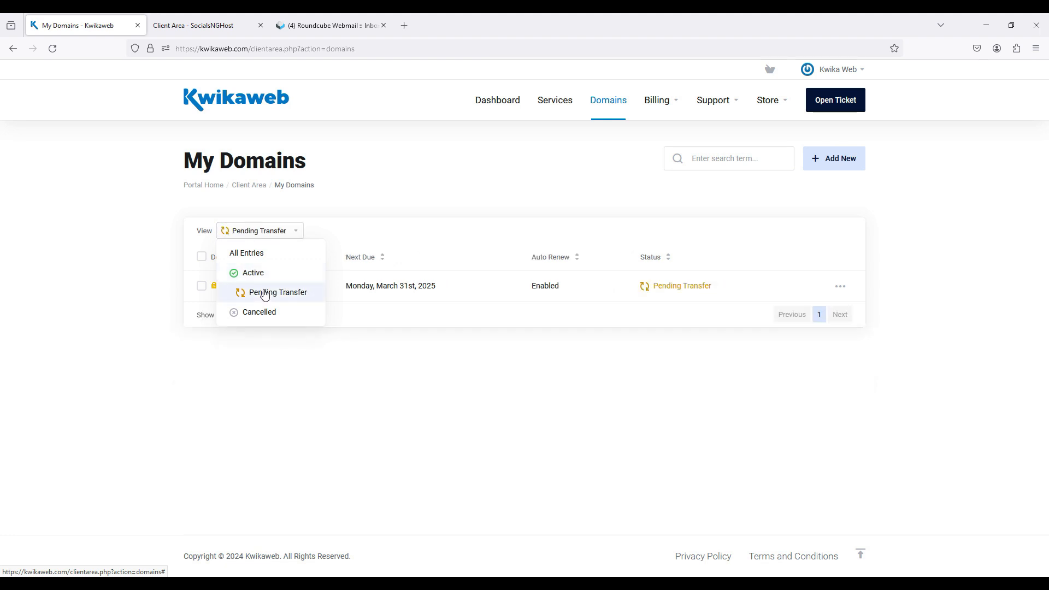
pyautogui.click(403, 432)
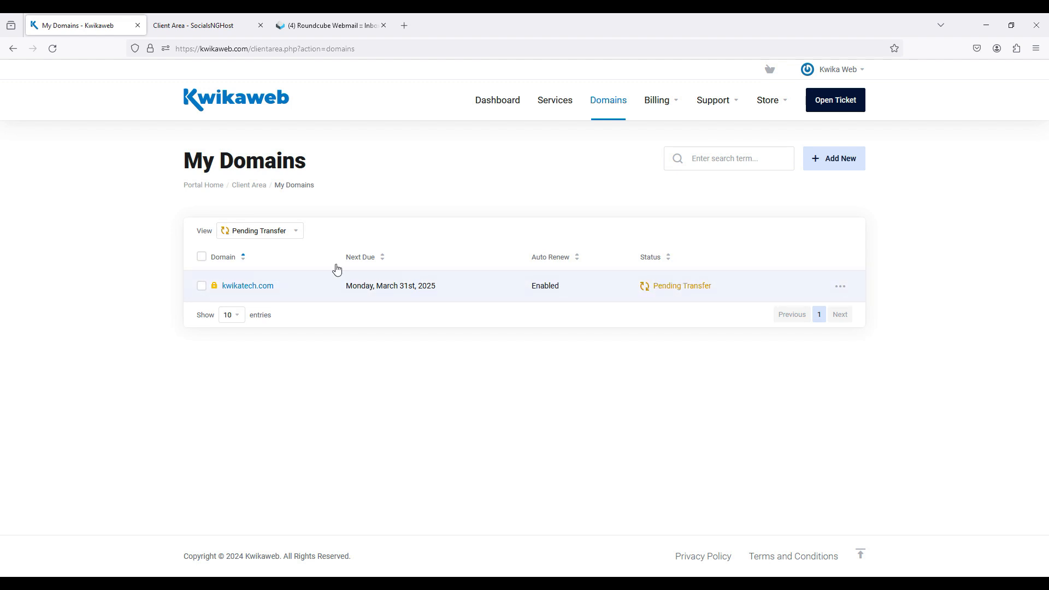
pyautogui.click(314, 283)
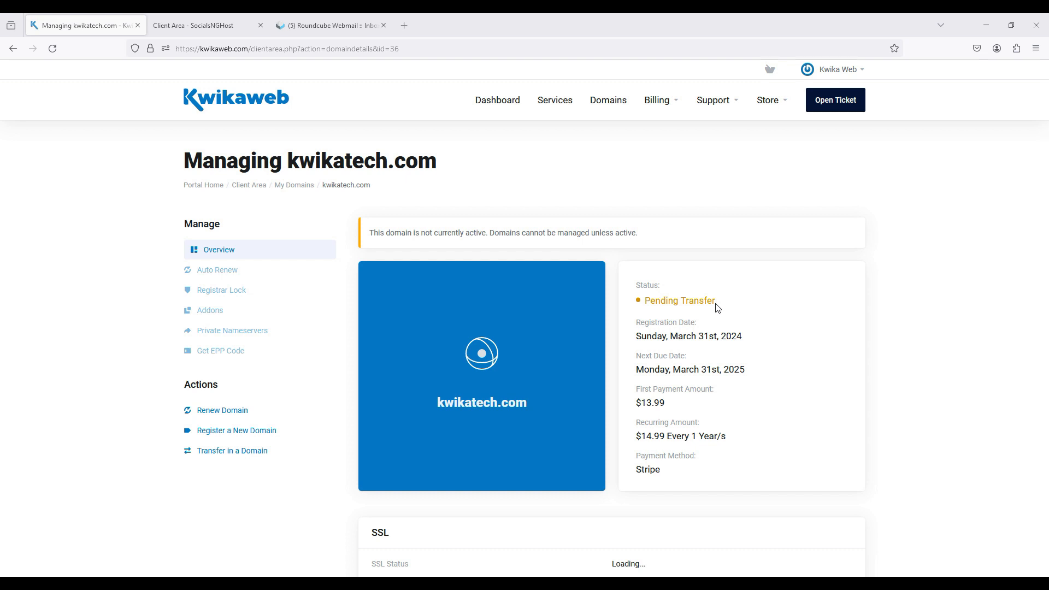
# Switch to Roundcube Webmail and read the Domain Transfer Initiated and Transfer Completed emails, allowing their remote resources
pyautogui.click(369, 18)
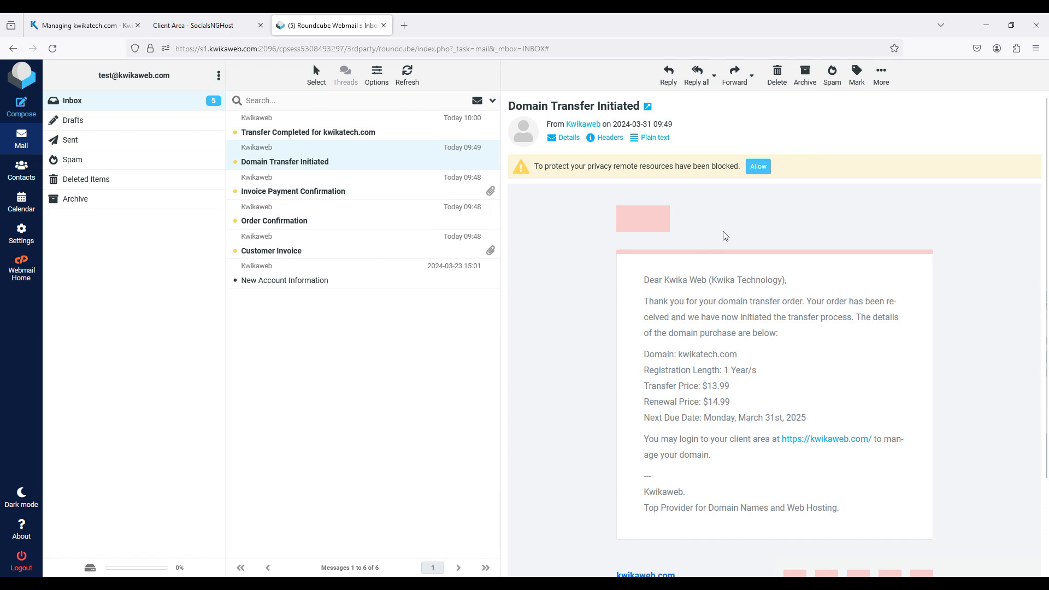
pyautogui.click(759, 166)
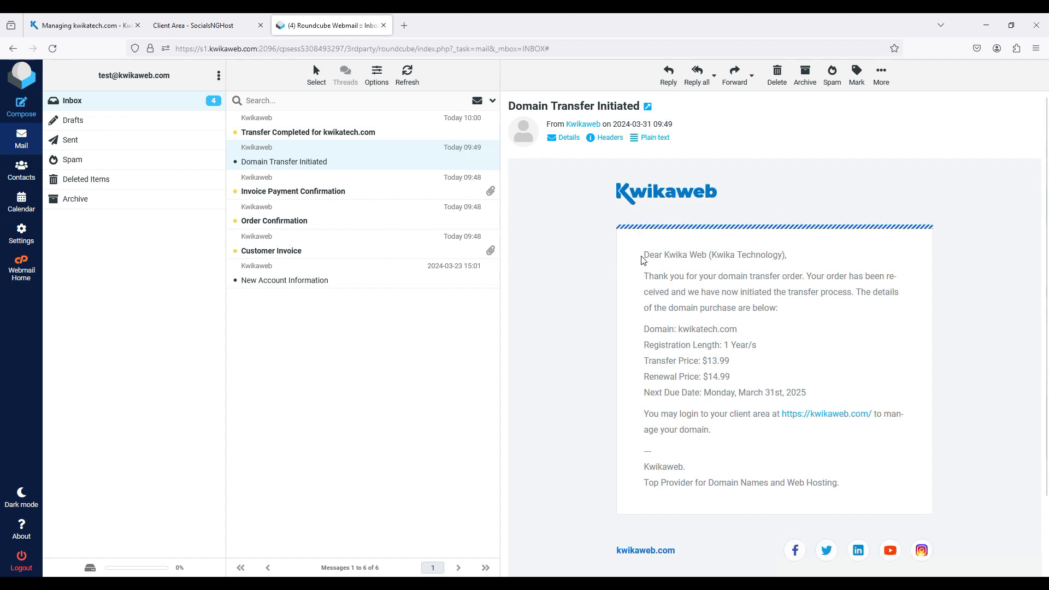
pyautogui.click(385, 129)
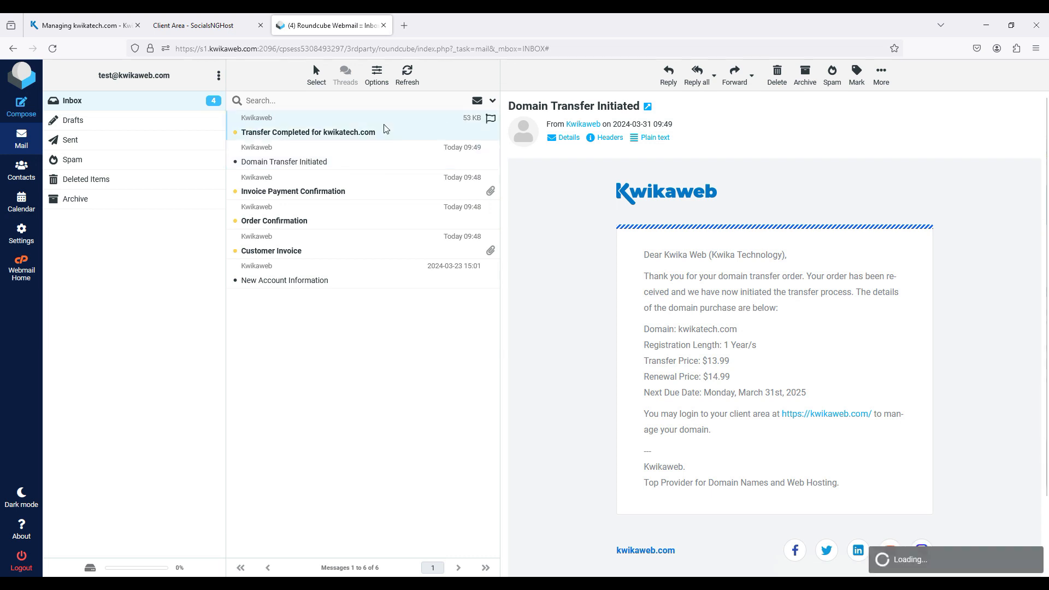
pyautogui.click(761, 176)
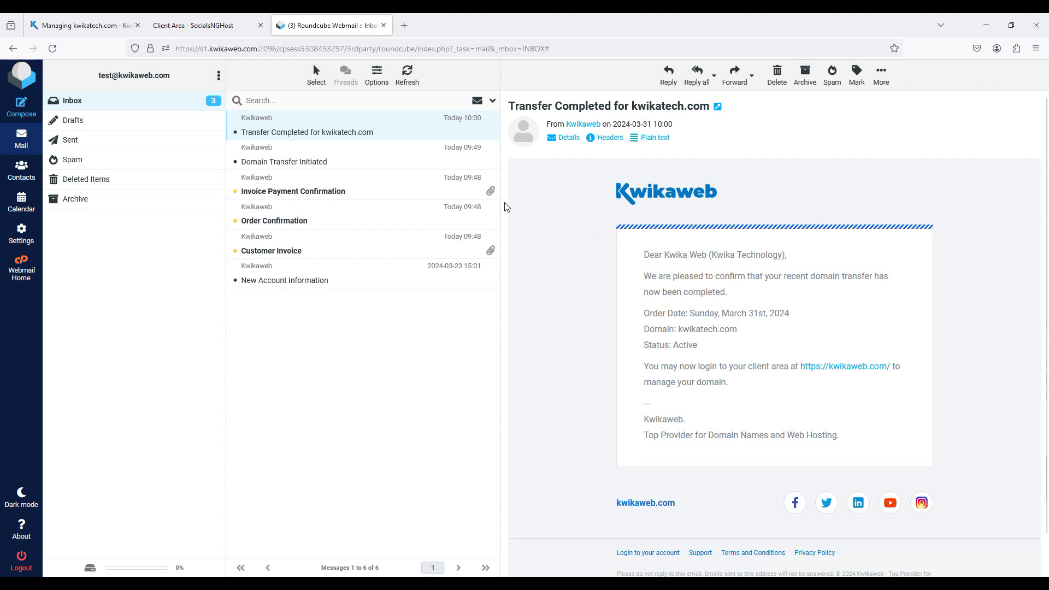
# Reload the kwikatech.com management page on Kwikaweb, enable the domain's registrar lock and return to its overview
pyautogui.click(132, 17)
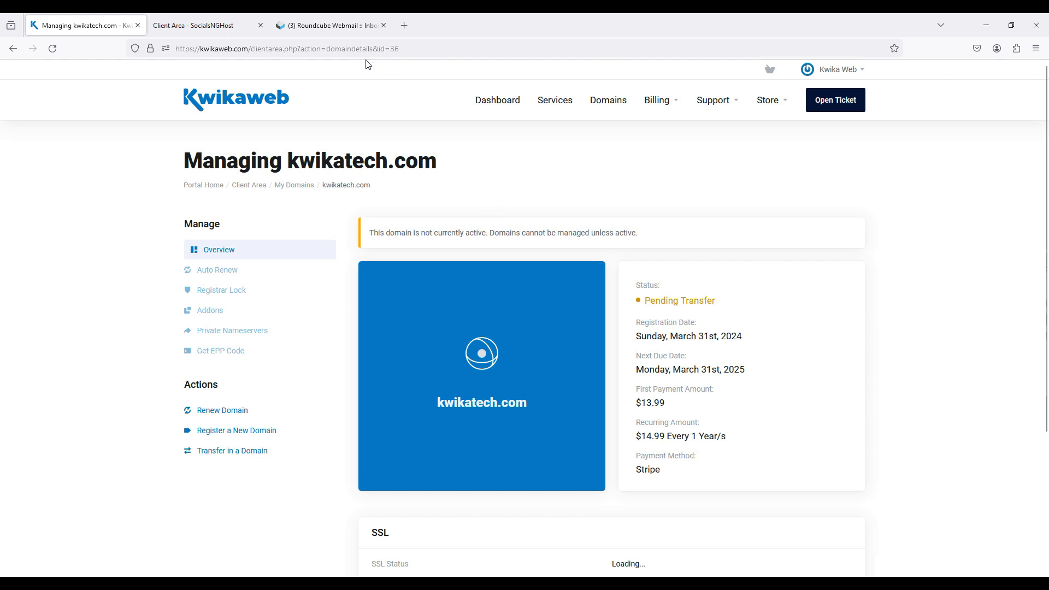
pyautogui.click(263, 52)
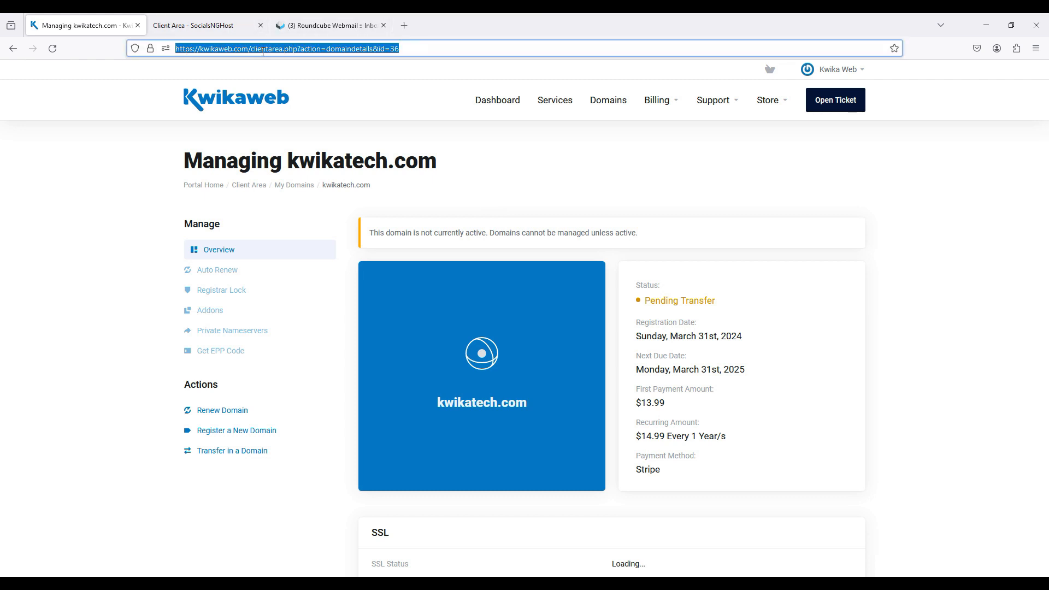
pyautogui.press('Return')
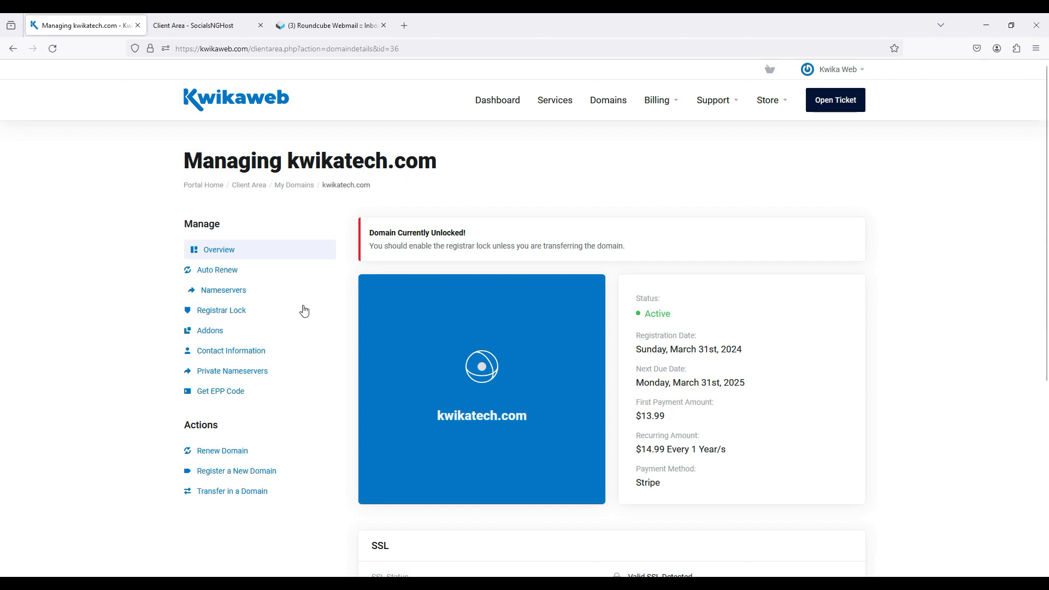
pyautogui.click(258, 311)
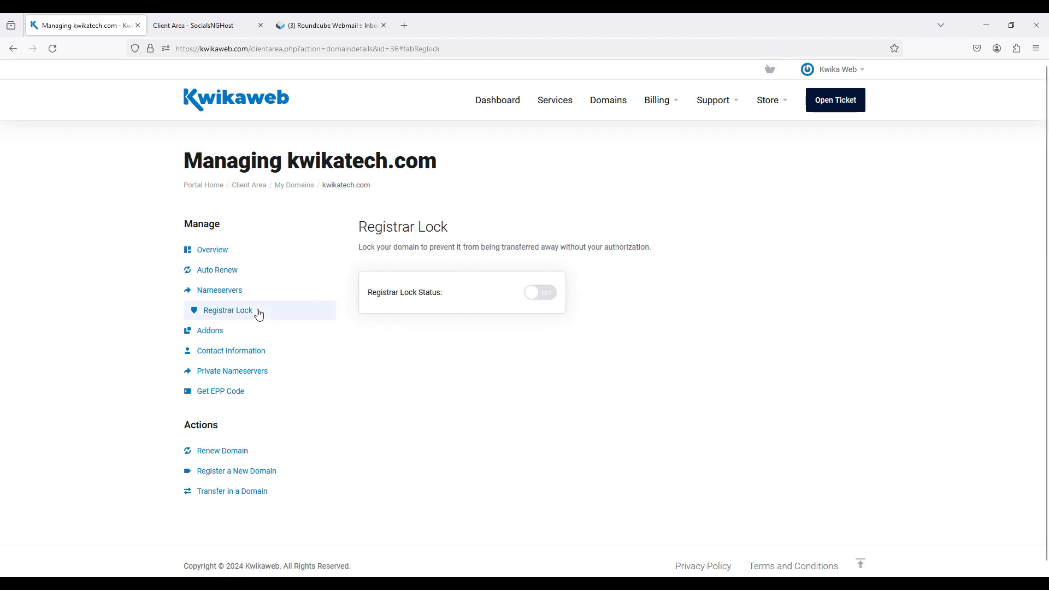
pyautogui.click(536, 295)
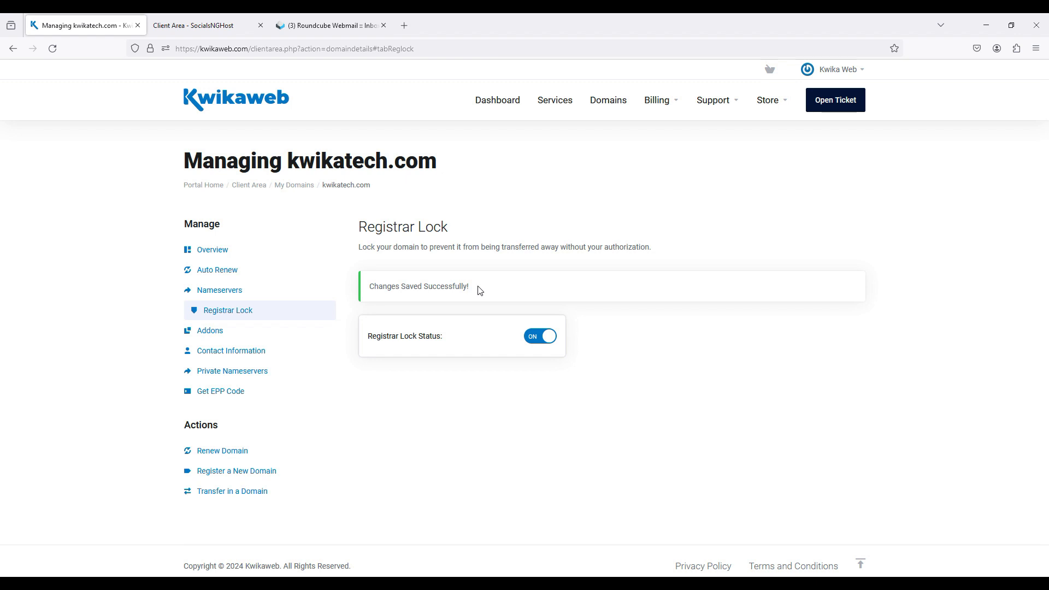
pyautogui.click(228, 255)
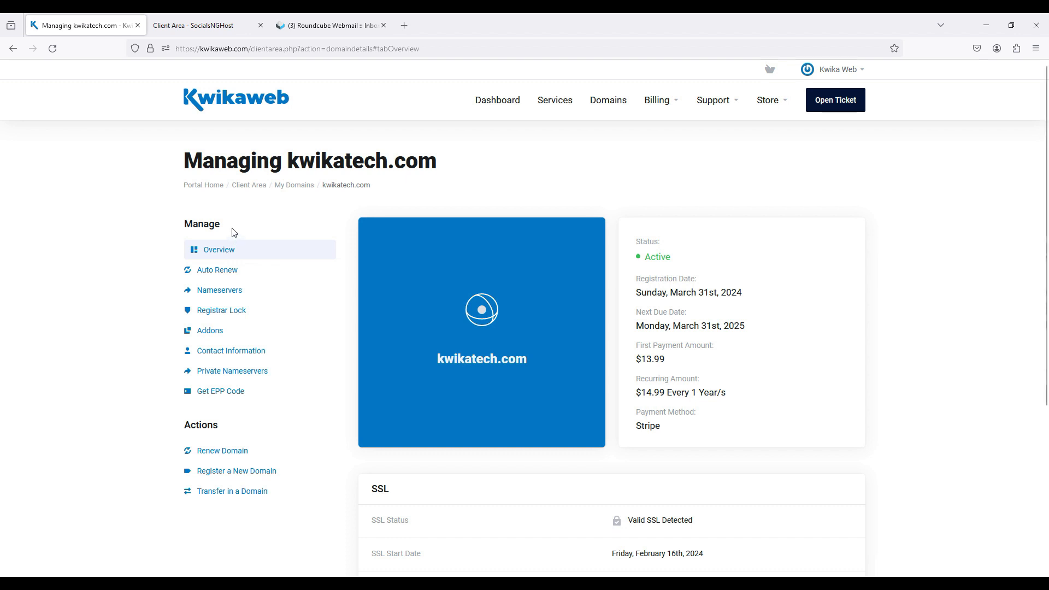
pyautogui.click(330, 18)
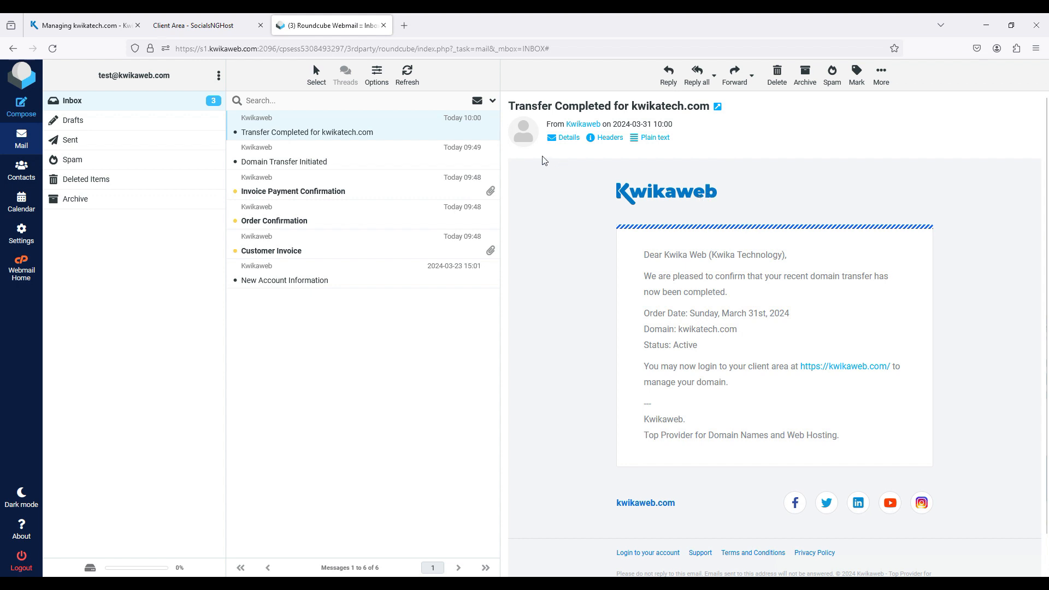
pyautogui.click(101, 18)
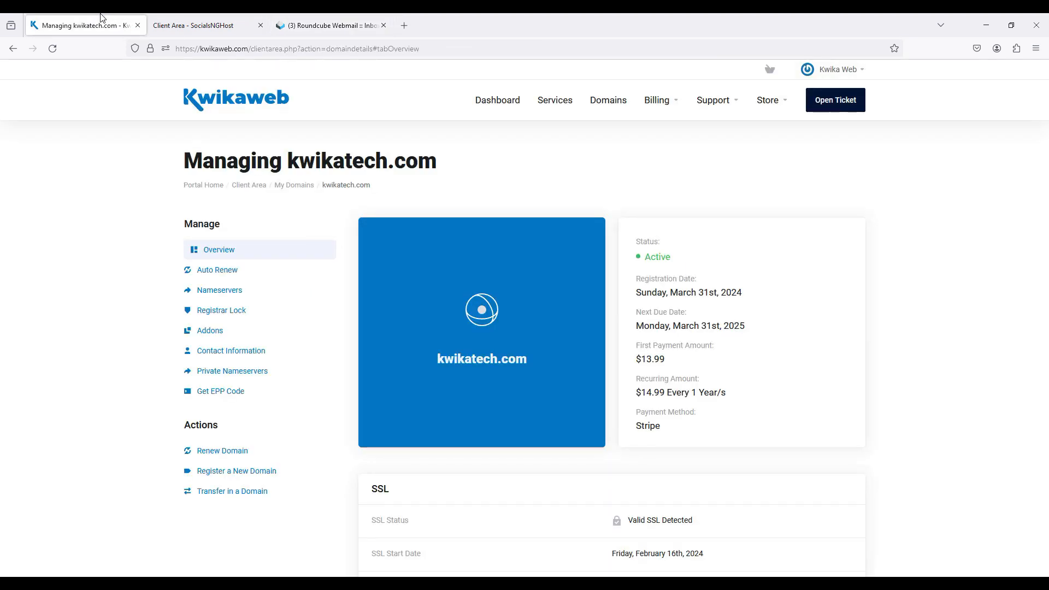